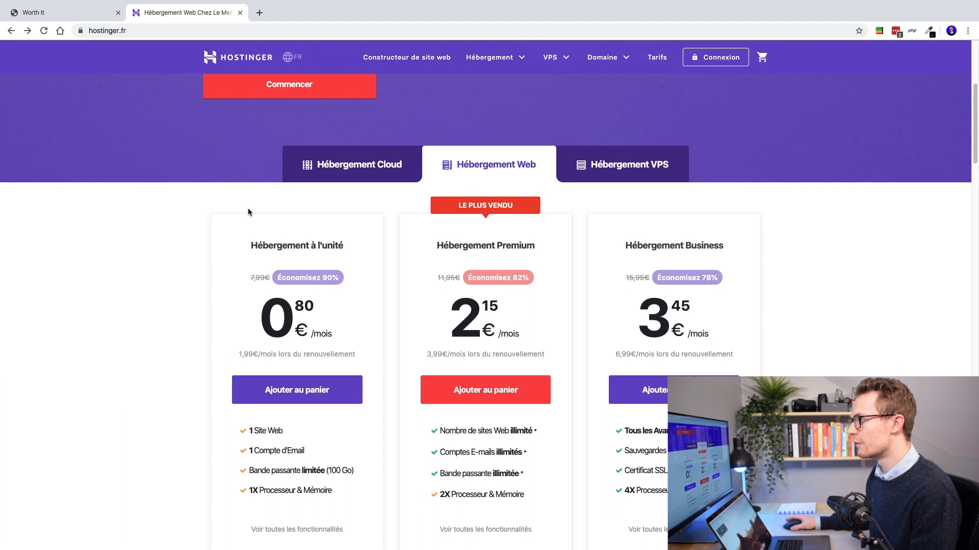
Step: Compare the Cloud, Web and VPS hosting offers on hostinger.fr, ending on the Web plans
scroll(188, 227, up, 2)
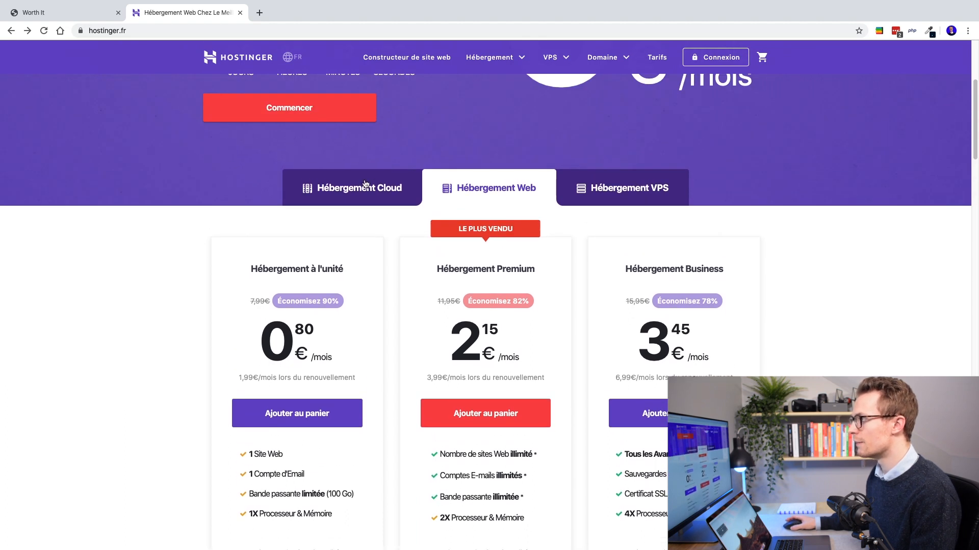
click(338, 193)
click(494, 102)
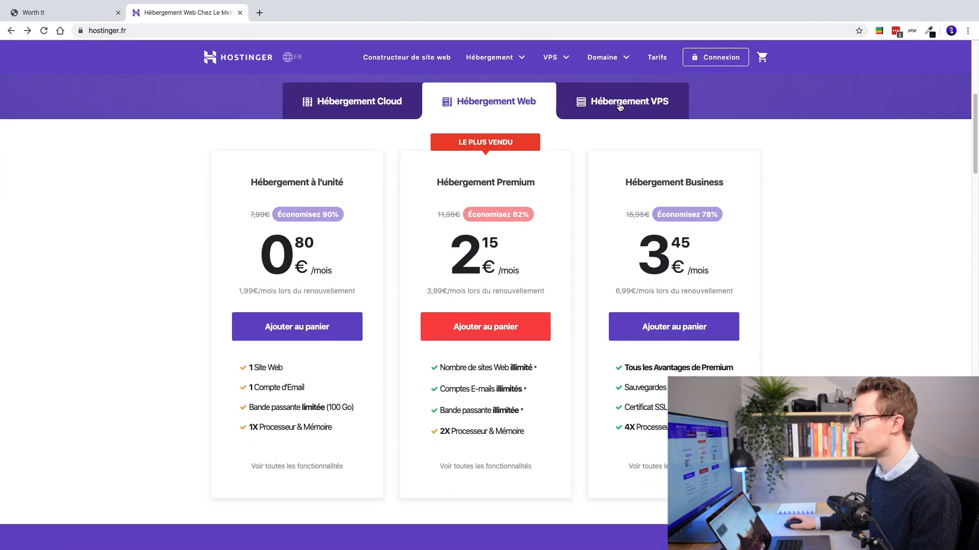
click(619, 105)
click(483, 117)
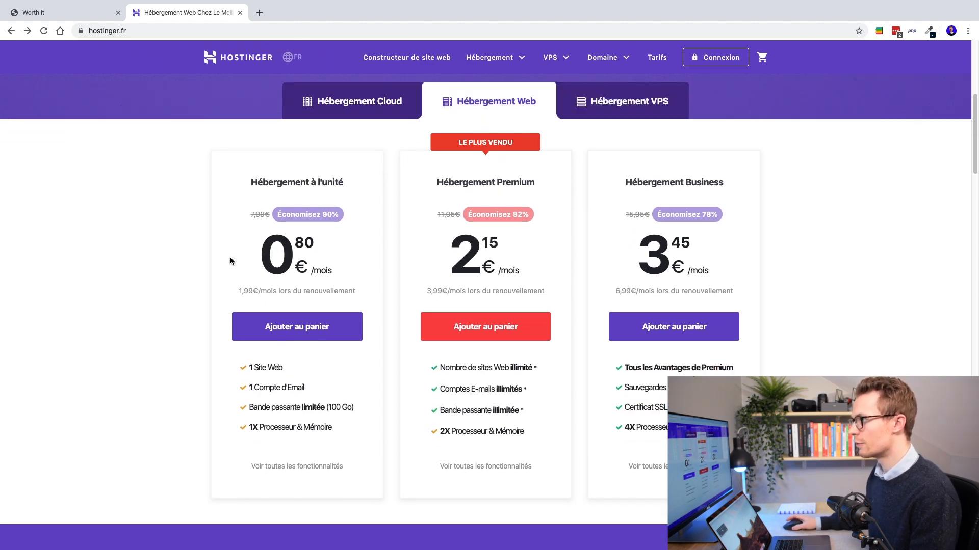
Step: Point out the basic plan's limits of 1 website and 1 e-mail account
scroll(337, 264, up, 1)
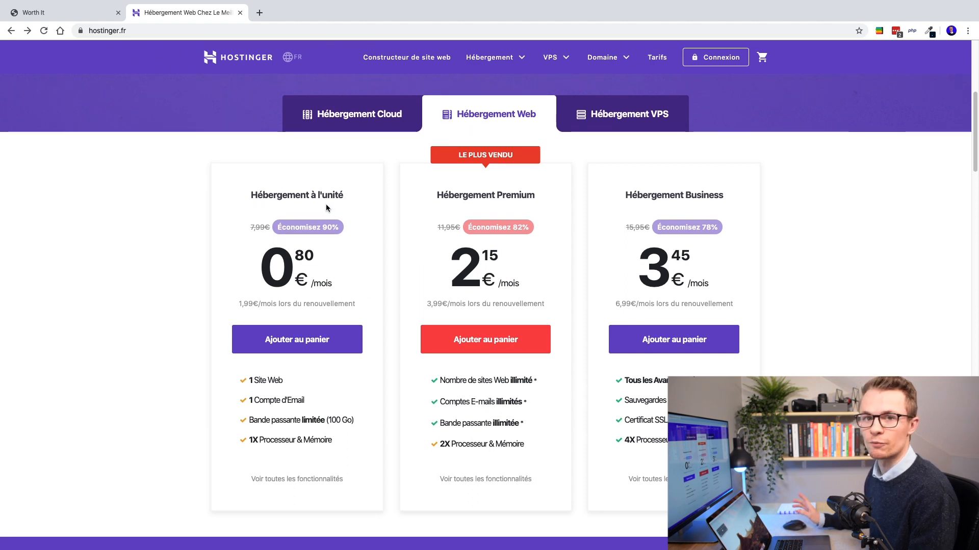
drag(250, 382, 326, 396)
click(325, 388)
scroll(299, 390, down, 1)
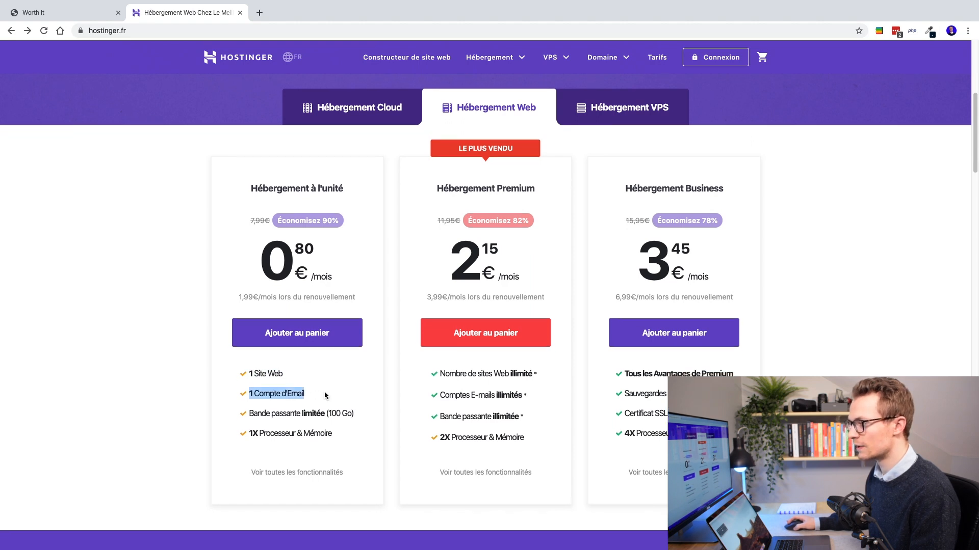
click(294, 418)
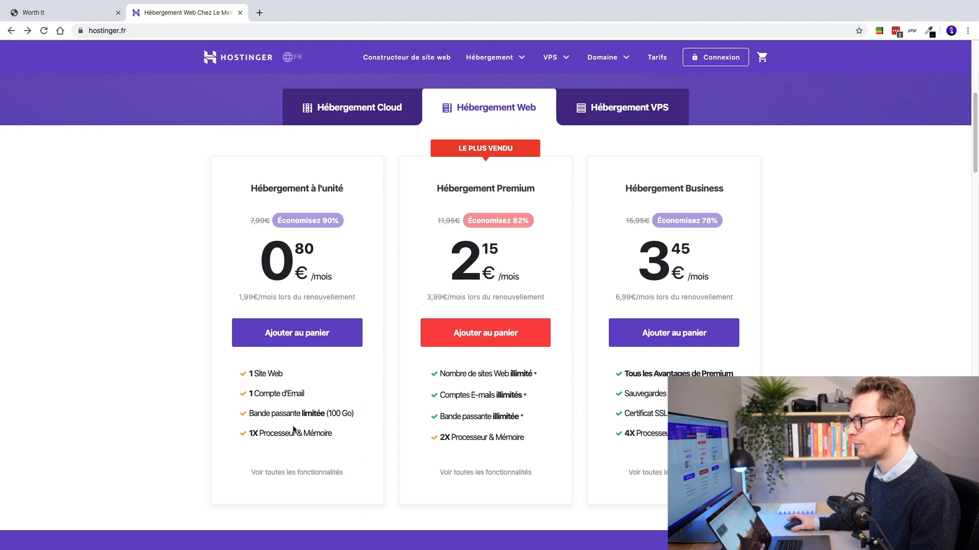
scroll(293, 427, up, 1)
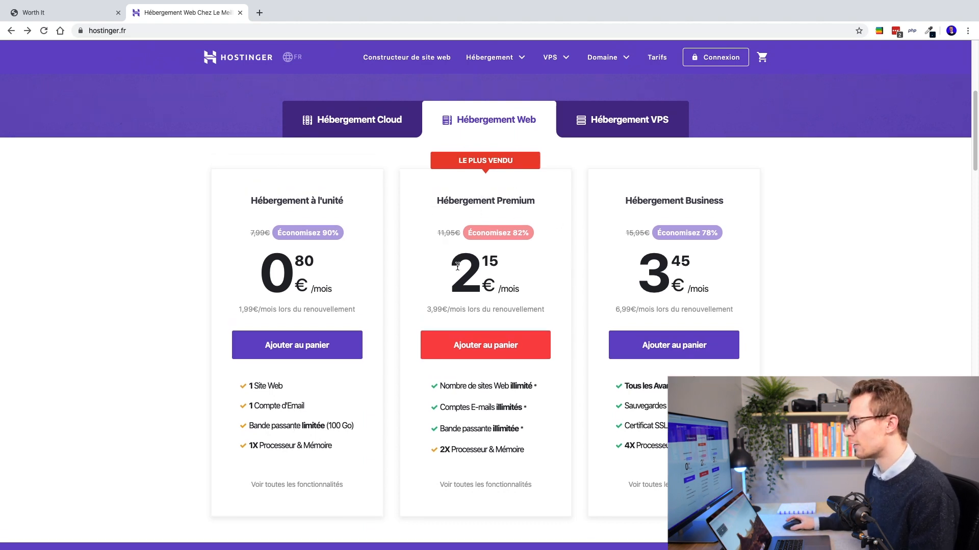
scroll(462, 381, down, 2)
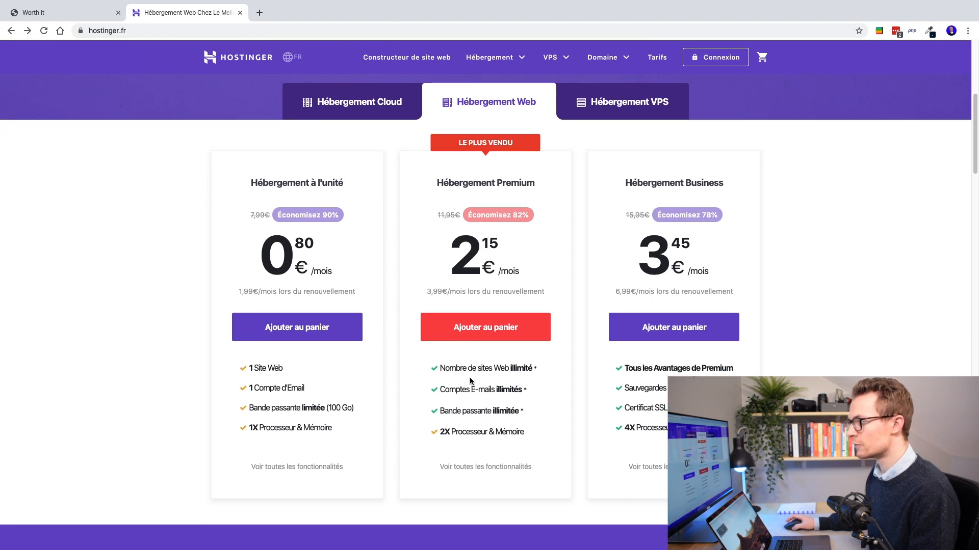
Step: Highlight the Comptes E-mails illimités feature of the higher Web hosting plan
drag(442, 389, 530, 391)
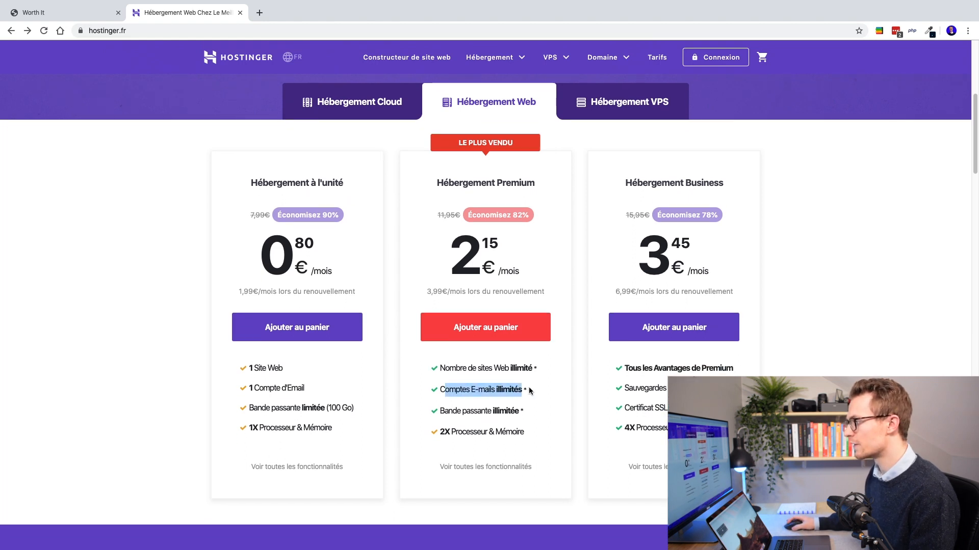
click(546, 394)
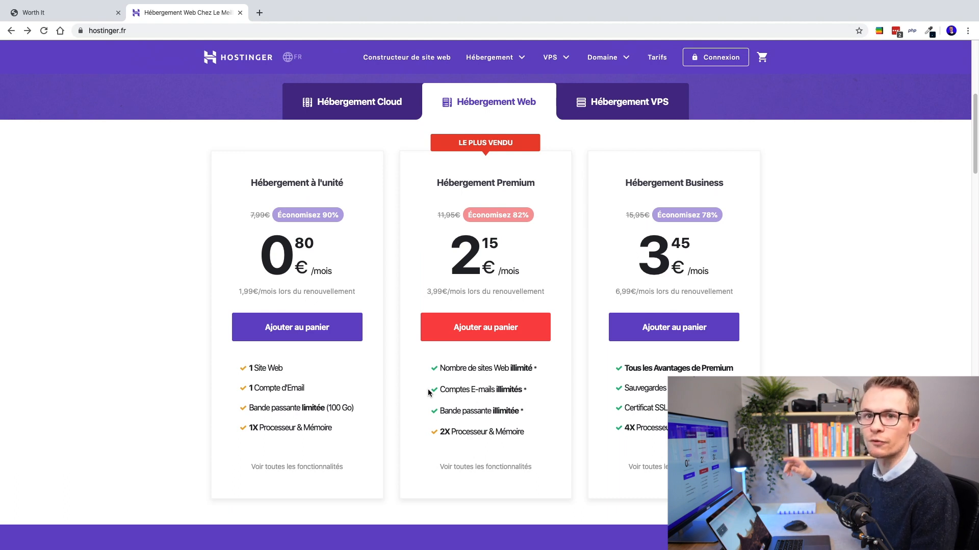
drag(449, 391, 537, 389)
click(537, 389)
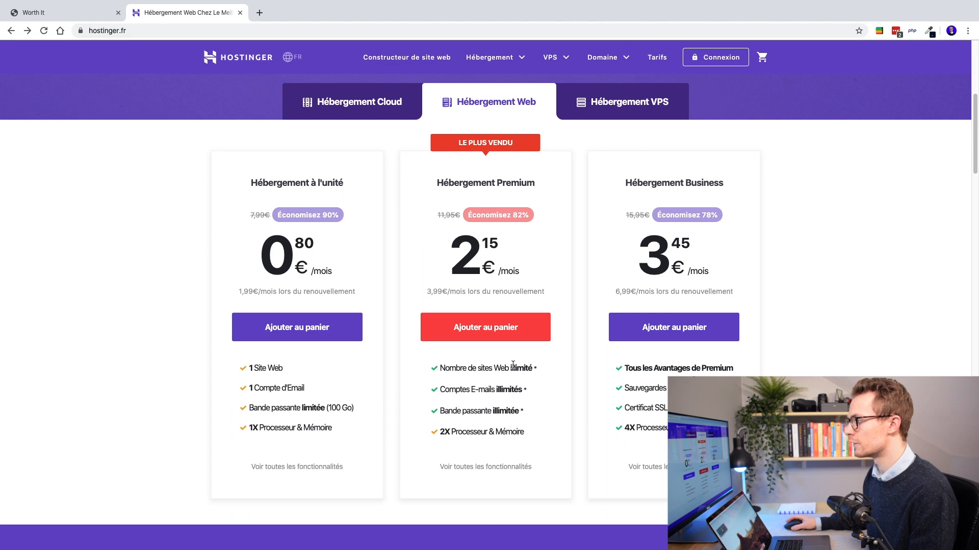
scroll(481, 240, up, 1)
scroll(481, 241, up, 1)
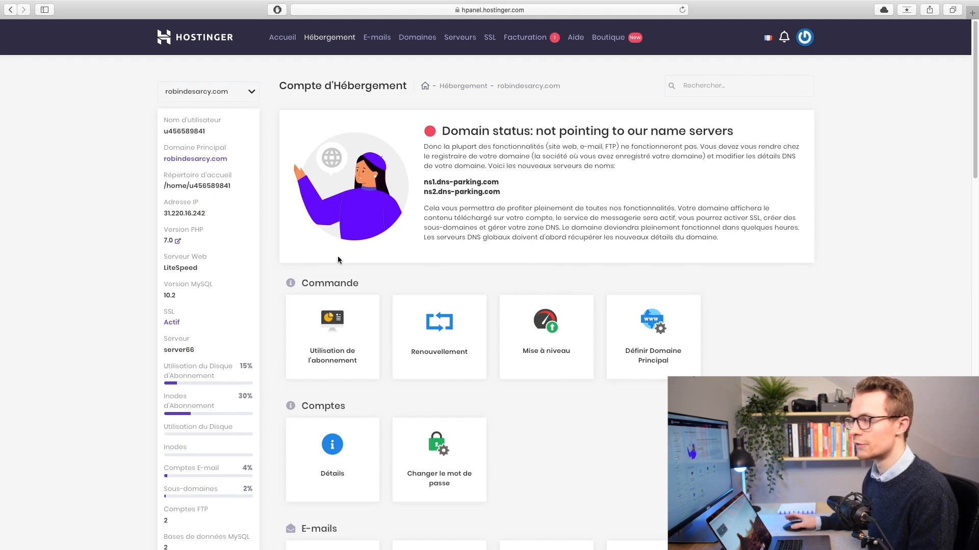
Step: Scroll through the hPanel account sections, then return to the hostinger.fr flash-sale homepage
scroll(330, 266, down, 3)
scroll(340, 279, down, 3)
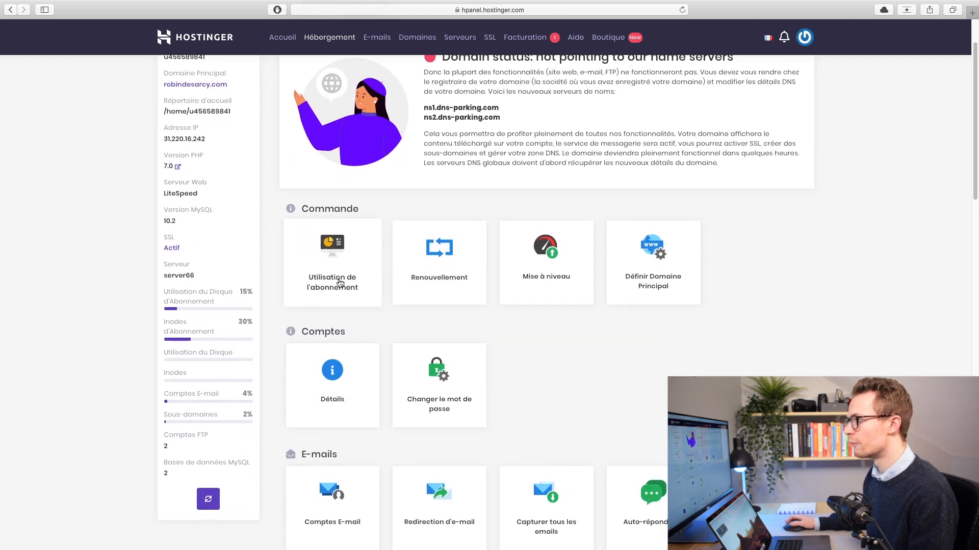
scroll(334, 266, down, 10)
scroll(394, 308, down, 15)
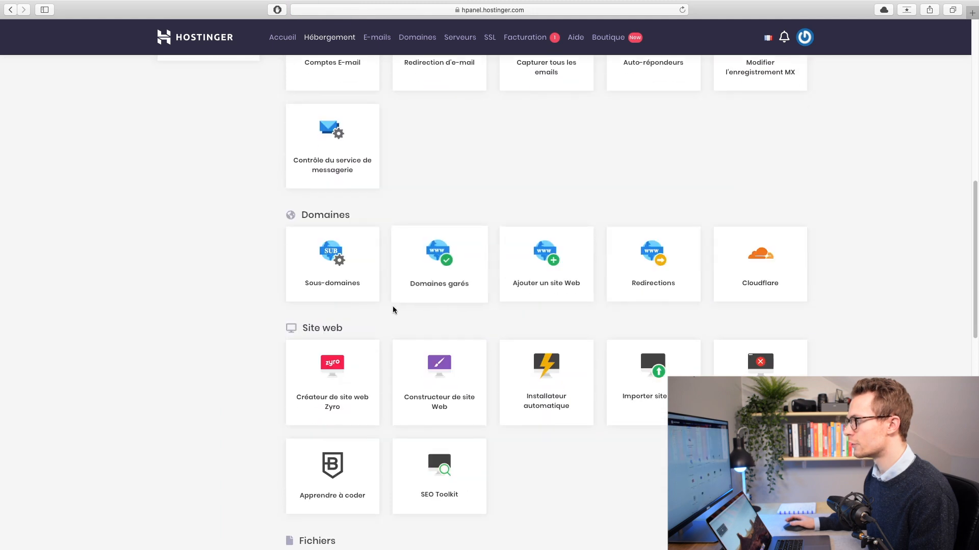
scroll(323, 305, down, 15)
scroll(203, 298, down, 3)
scroll(225, 321, up, 15)
scroll(290, 247, down, 1)
scroll(331, 204, down, 5)
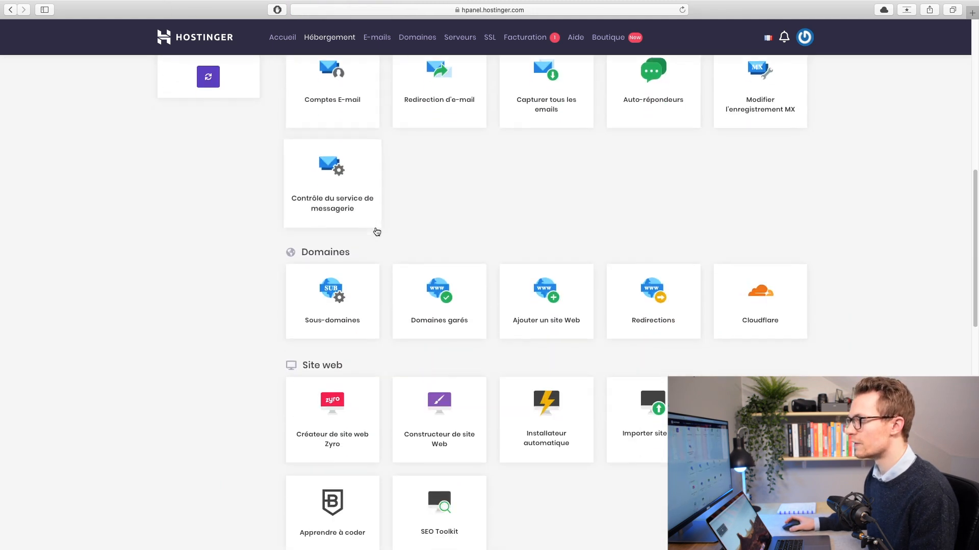
scroll(306, 288, down, 4)
scroll(271, 278, down, 8)
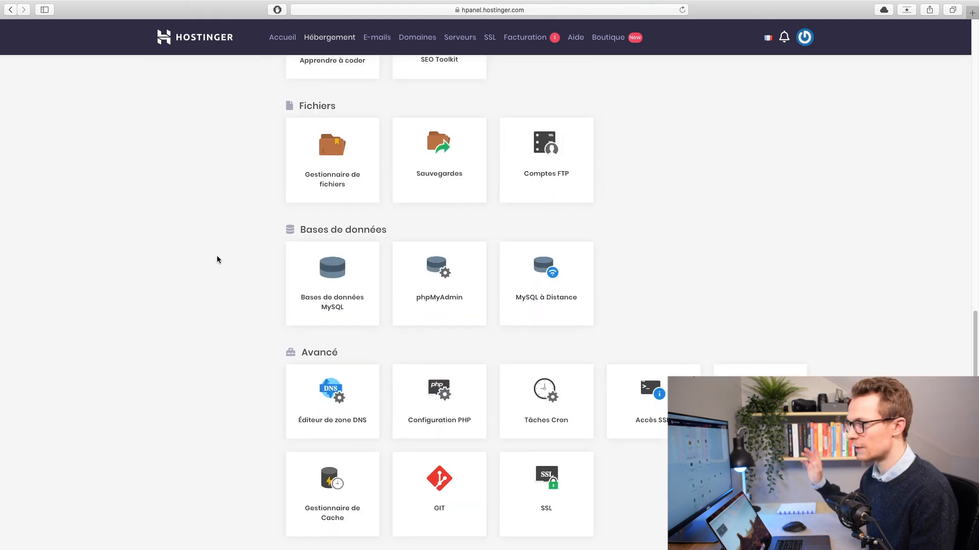
scroll(273, 381, up, 7)
scroll(274, 377, up, 15)
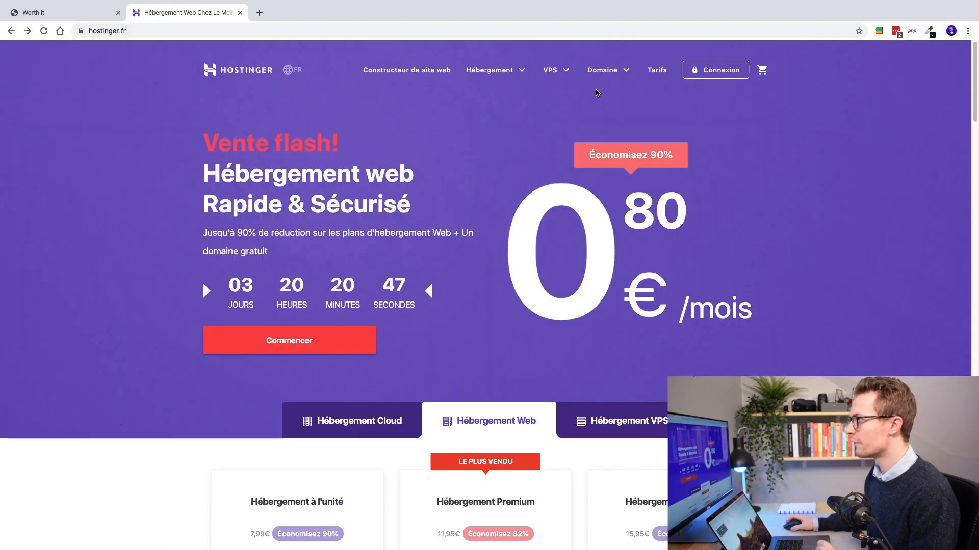
Step: Check the availability of worthitpodcast.com in the domain checker
click(604, 70)
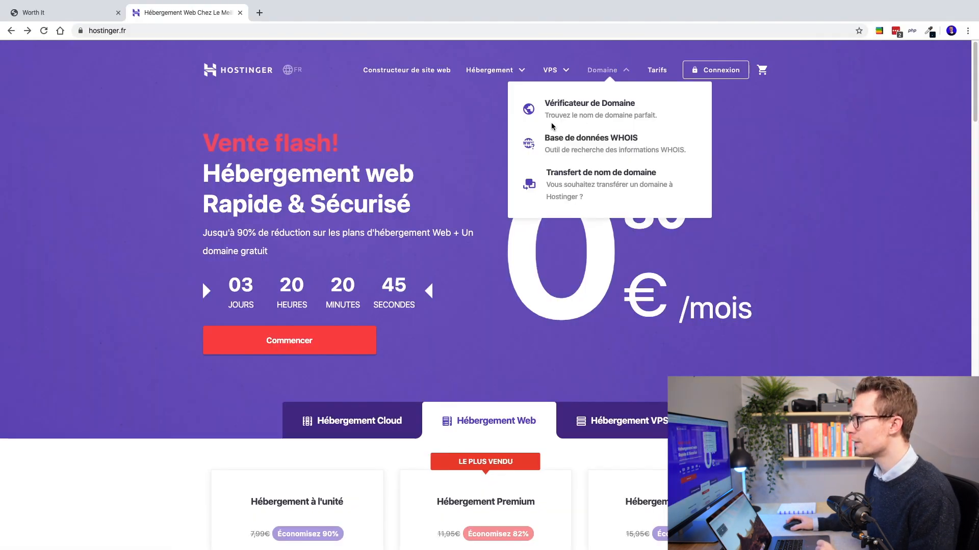
click(608, 108)
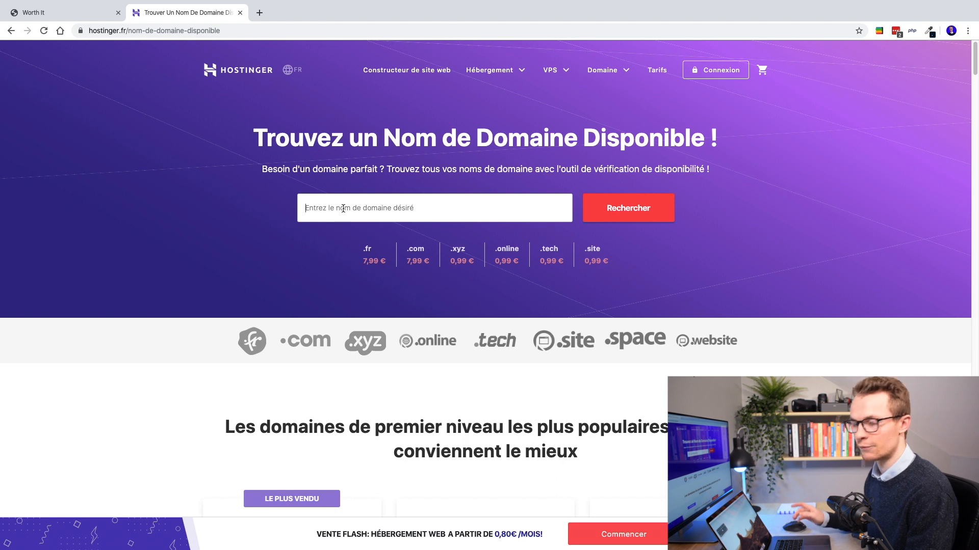
text(worthitpod)
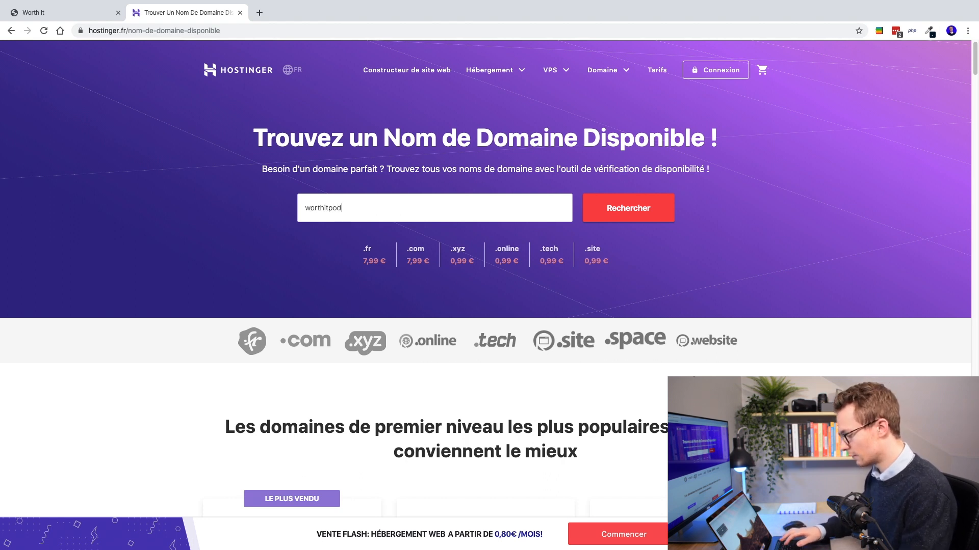
text(cast.com)
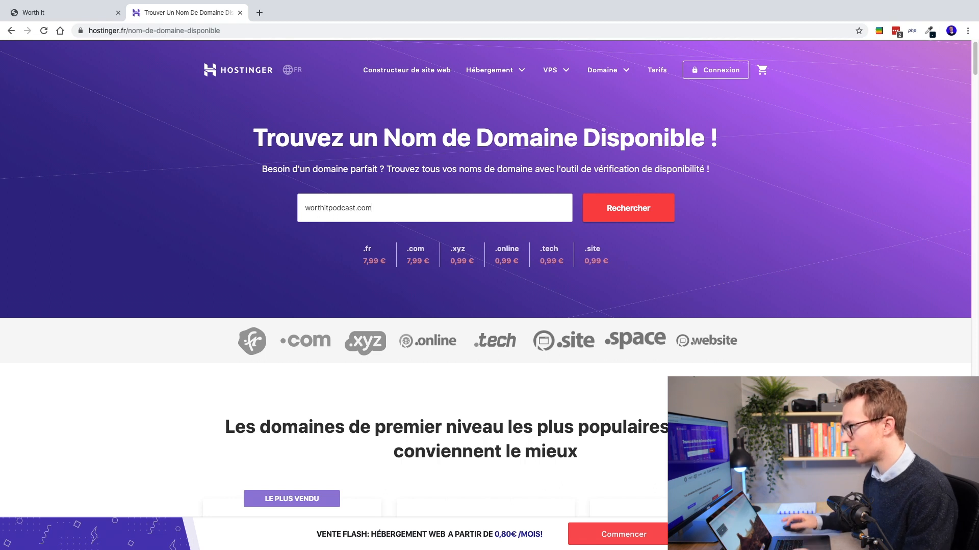
click(626, 208)
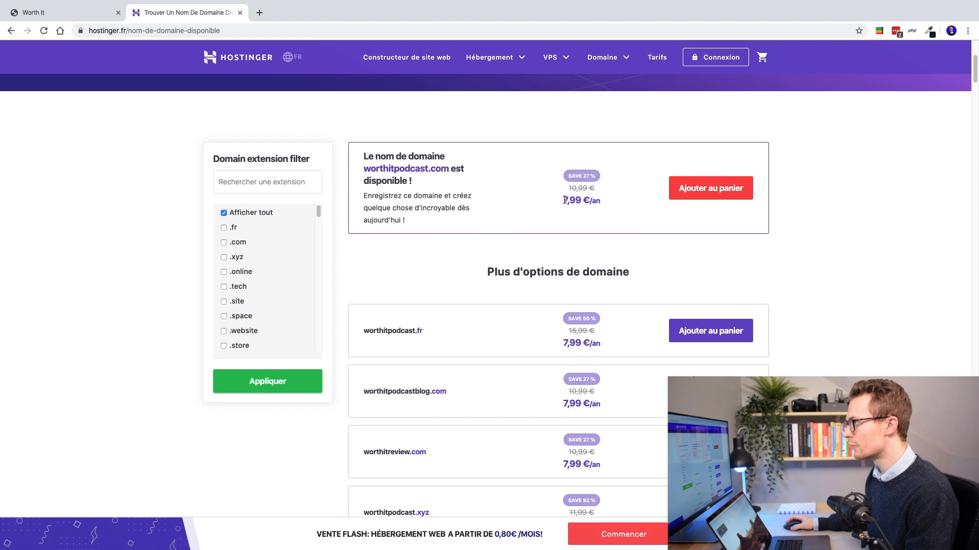
Step: Review the 7,99 €/an price and alternative extensions such as worthitpodcast.fr
drag(562, 200, 617, 206)
click(481, 196)
scroll(409, 211, down, 3)
drag(417, 186, 427, 185)
scroll(433, 252, down, 1)
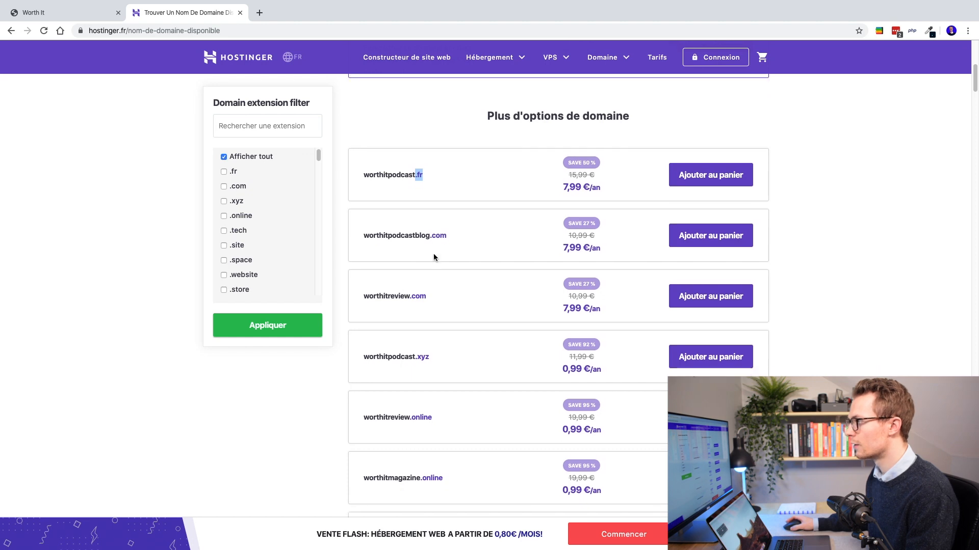
drag(417, 304, 462, 305)
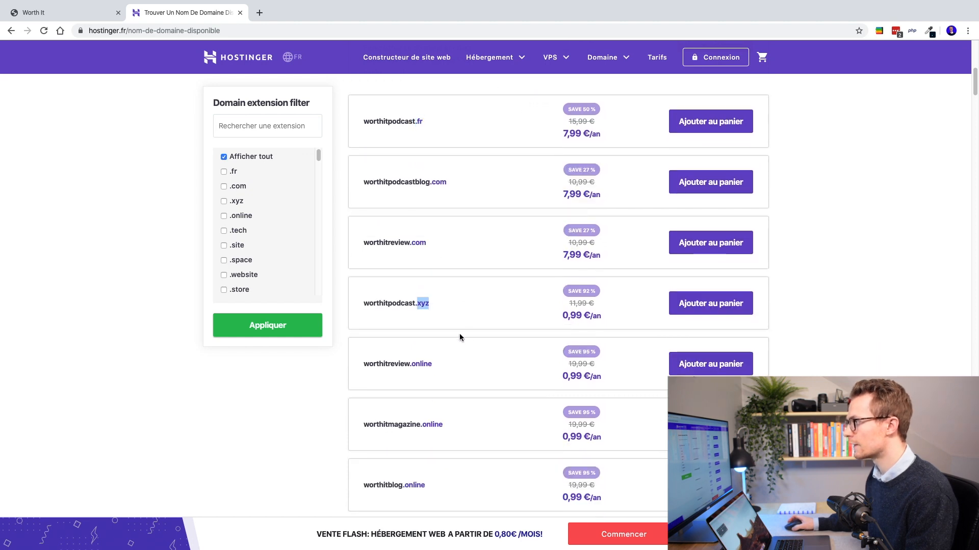
scroll(458, 332, up, 5)
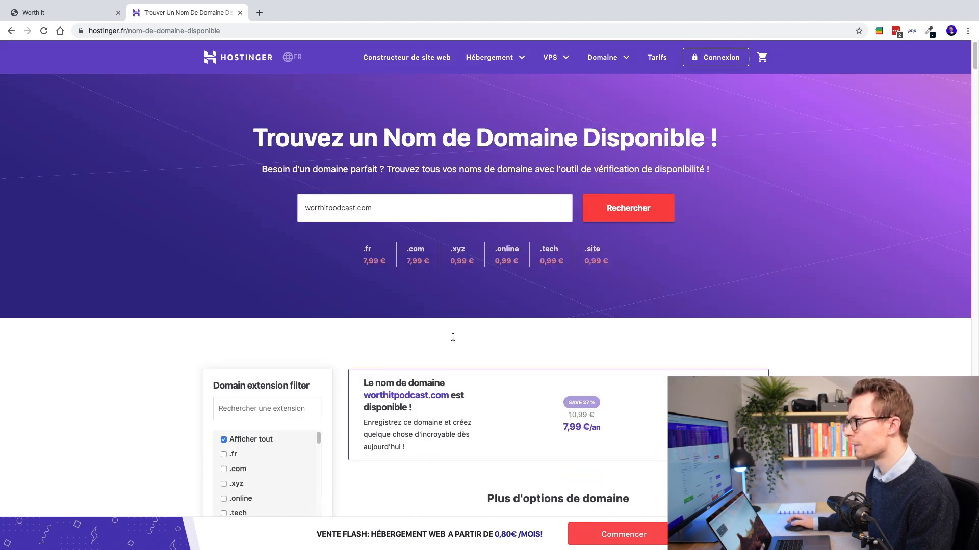
scroll(453, 337, down, 2)
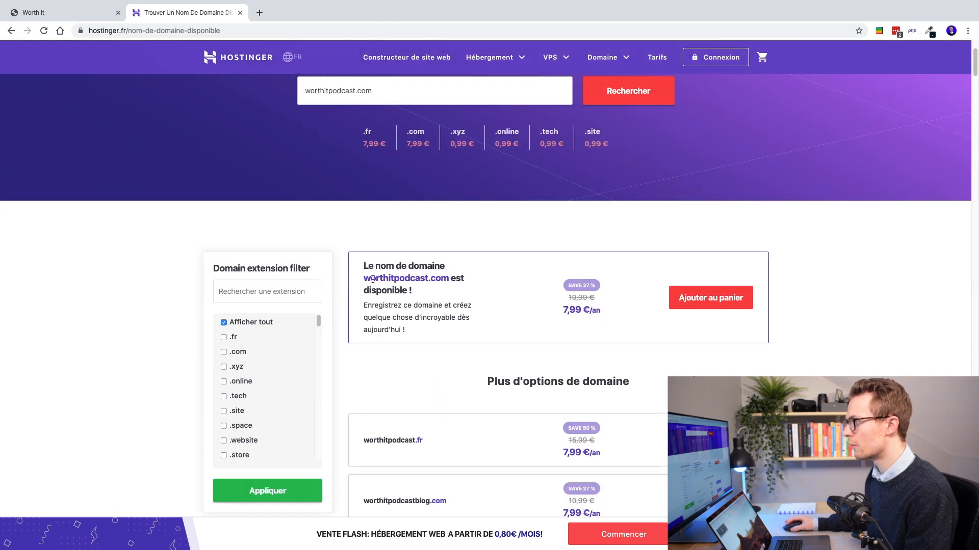
Step: Add worthitpodcast.com to the cart and proceed to checkout
click(707, 310)
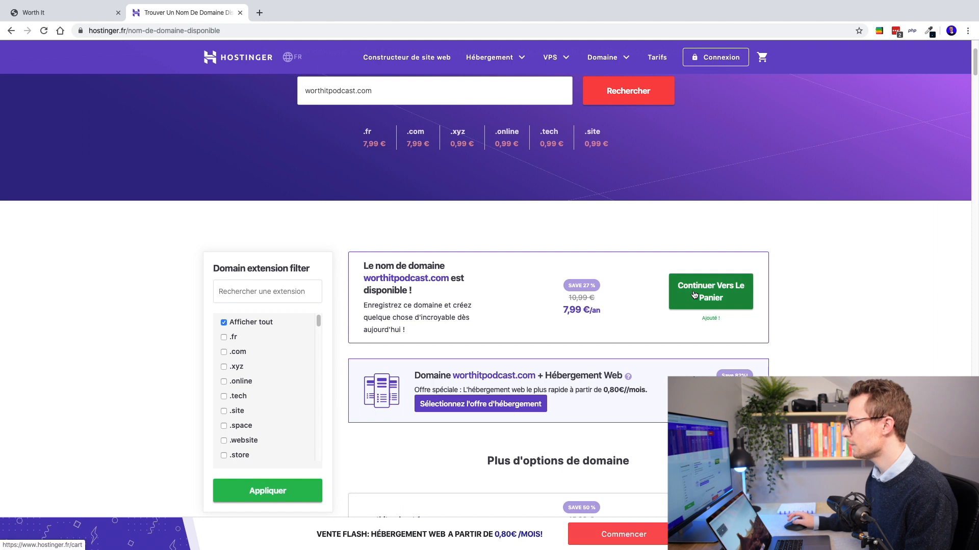
scroll(614, 270, down, 1)
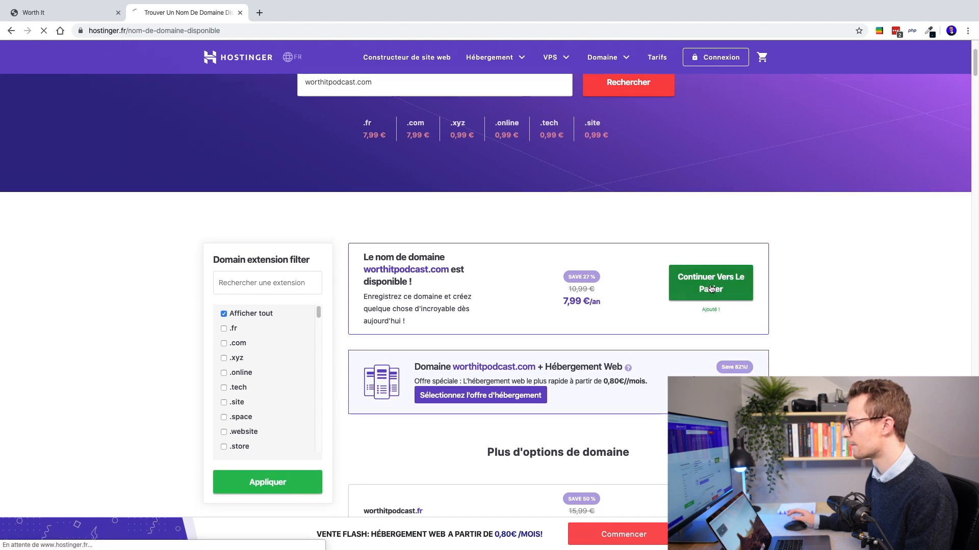
click(711, 282)
click(340, 198)
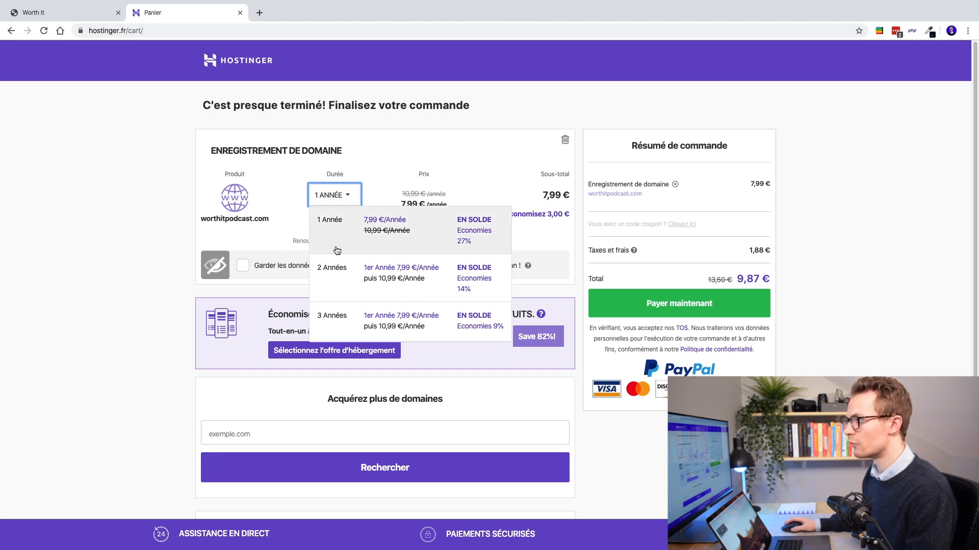
Step: Keep the one-year registration, confirm the 9,87 € total and pay for the domain
click(370, 188)
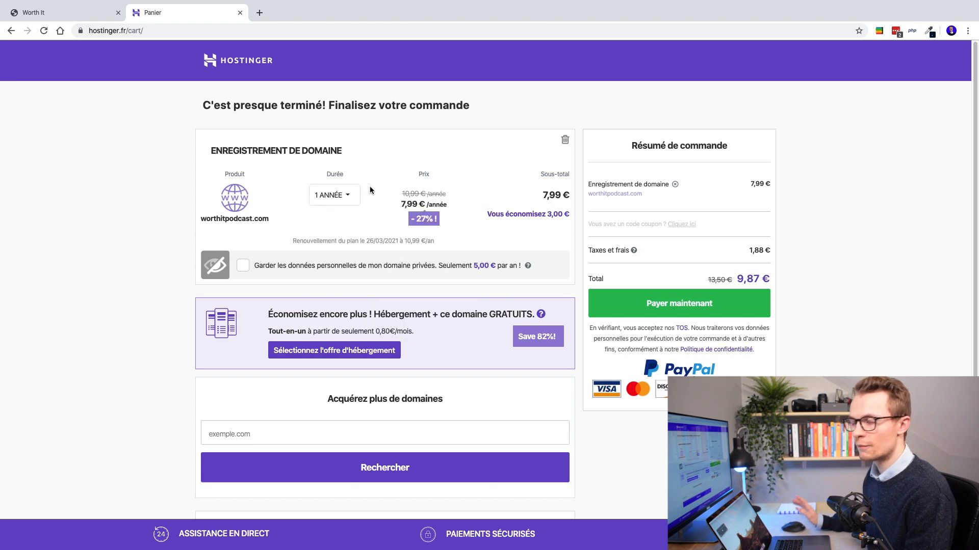
click(346, 198)
click(377, 193)
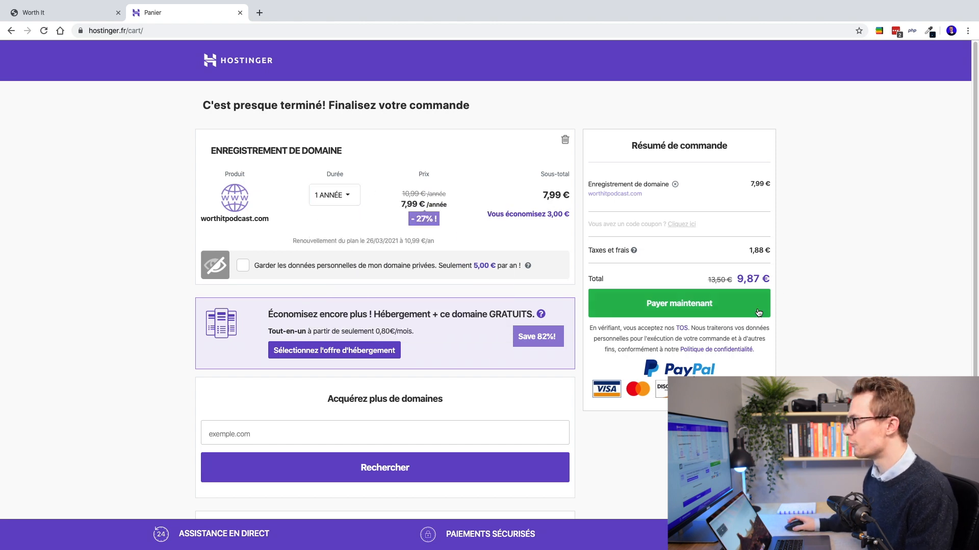
drag(735, 280, 766, 278)
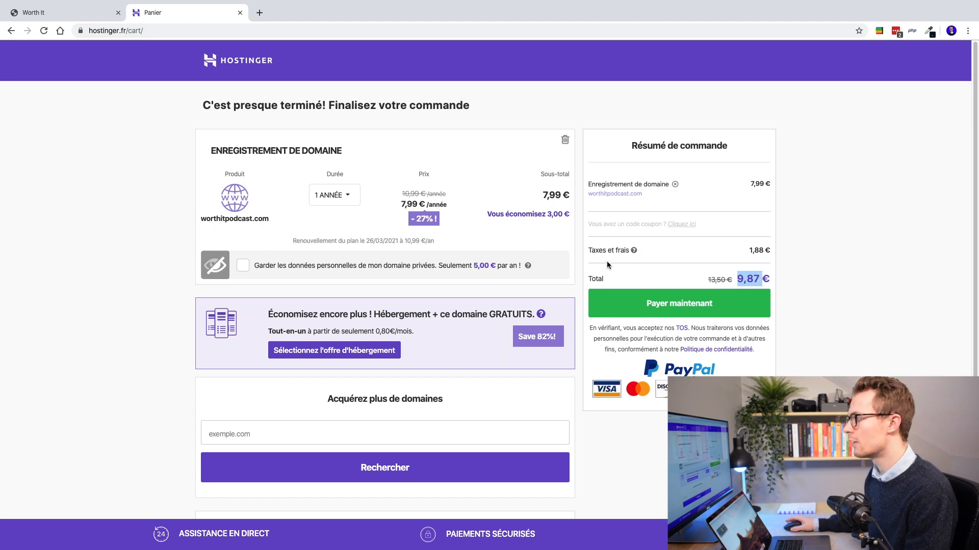
click(679, 304)
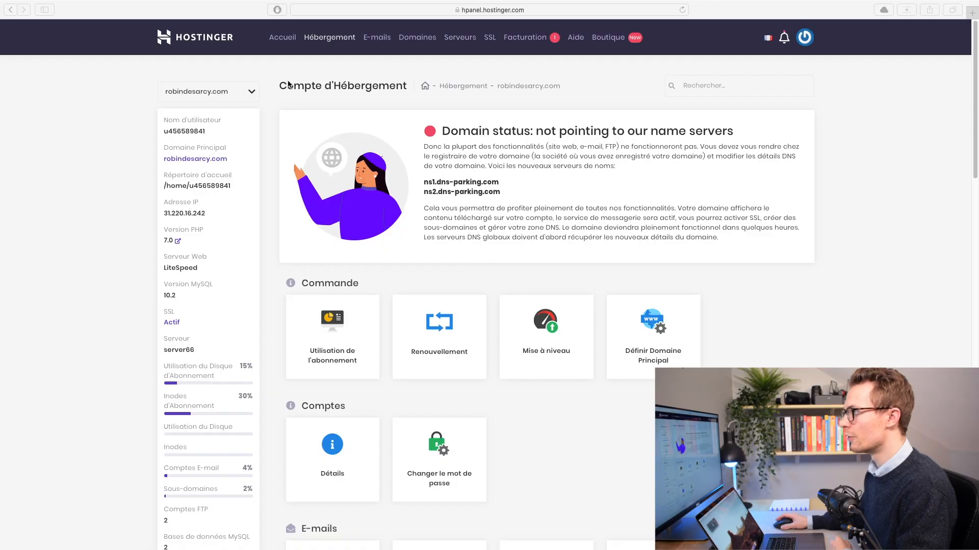
Step: Add worthitpodcast.com as a new website with its own password
scroll(356, 289, down, 10)
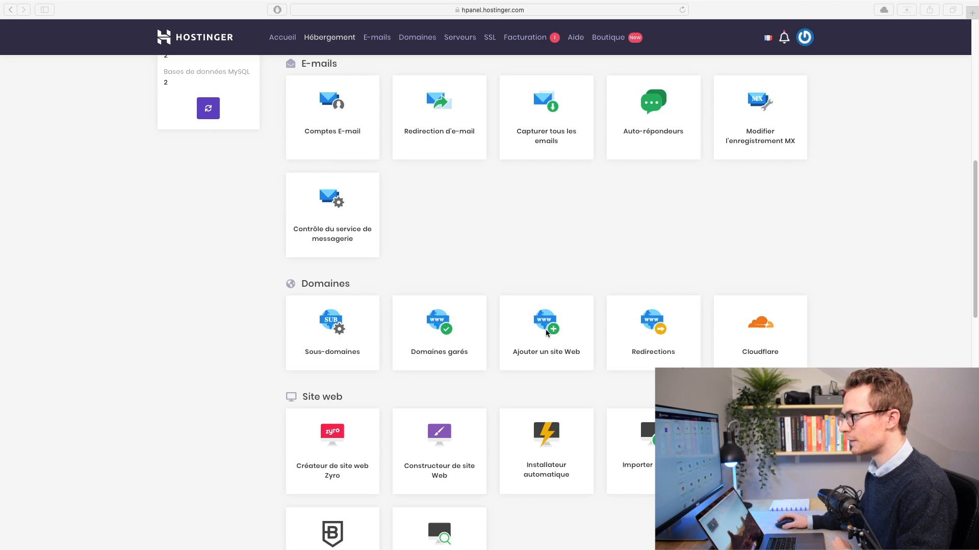
click(559, 332)
click(316, 264)
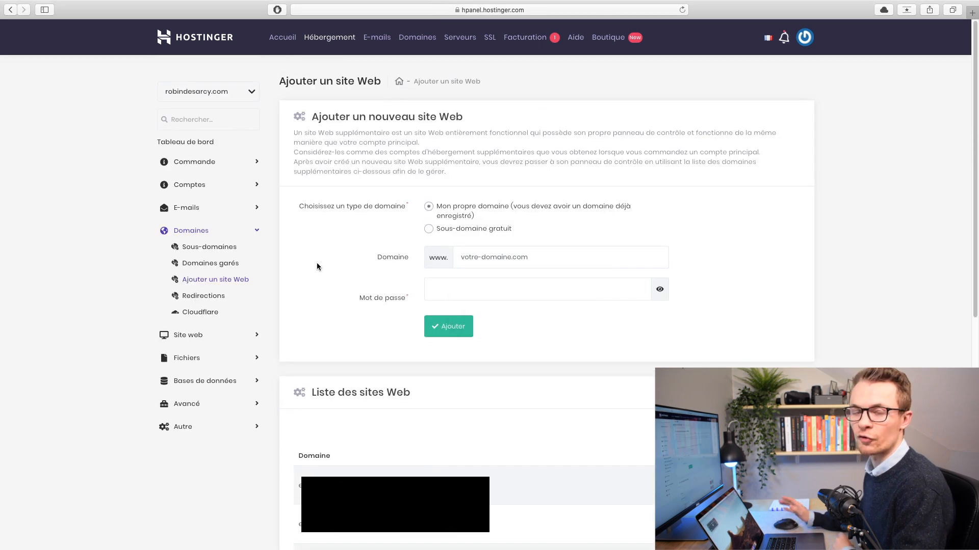
click(481, 253)
text(worthit)
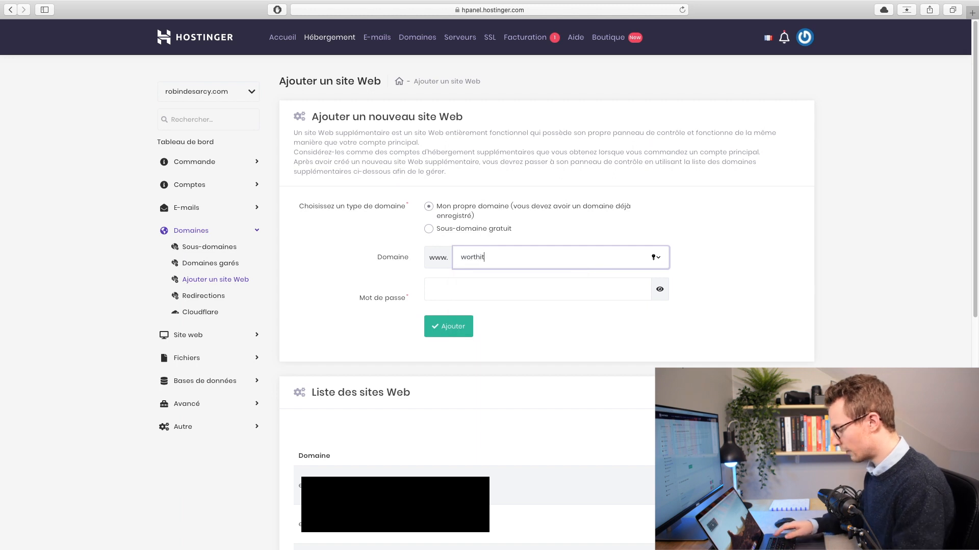
text(podcast.com)
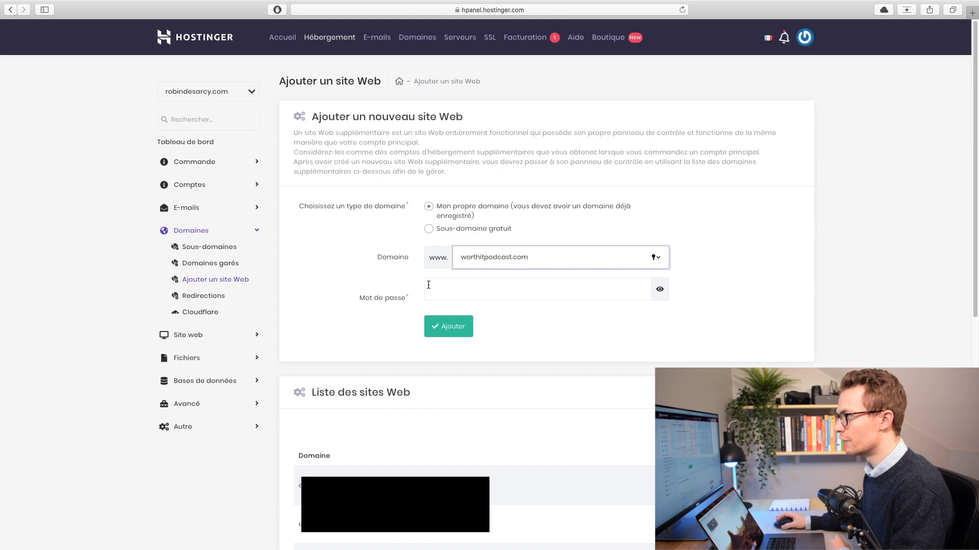
click(456, 292)
text(••••••)
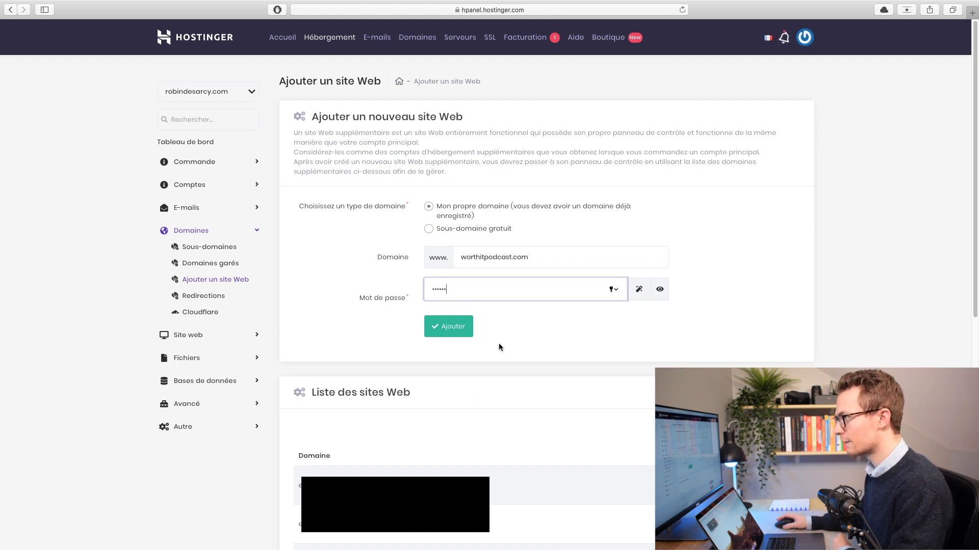
click(461, 332)
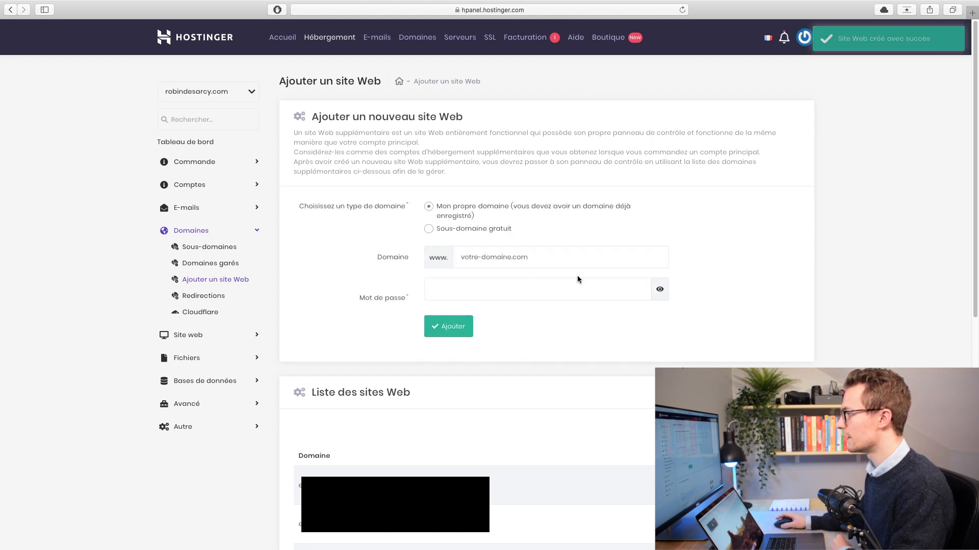
scroll(338, 448, down, 2)
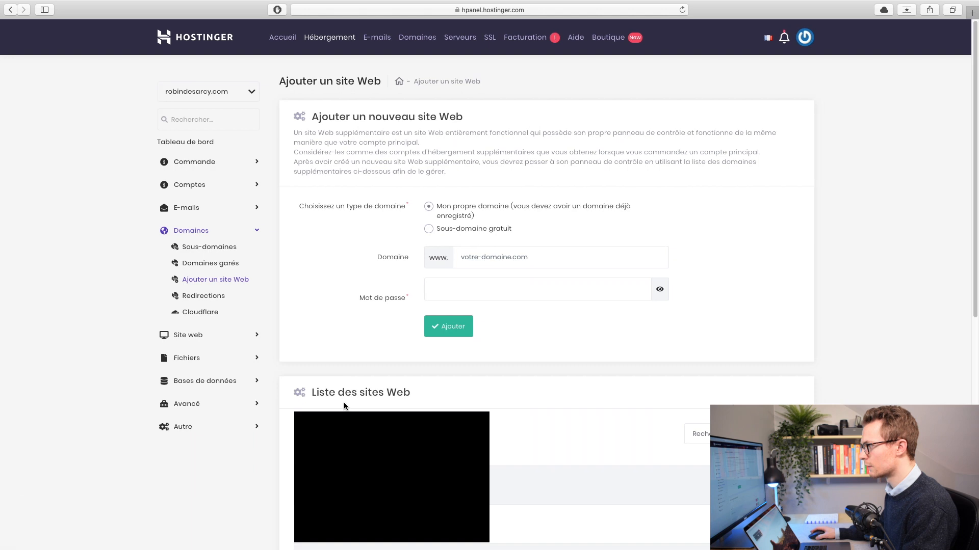
scroll(342, 405, down, 1)
Step: Open worthitpodcast.com's management page, preview the local Worth It page, and scroll to Fichiers
scroll(387, 408, down, 3)
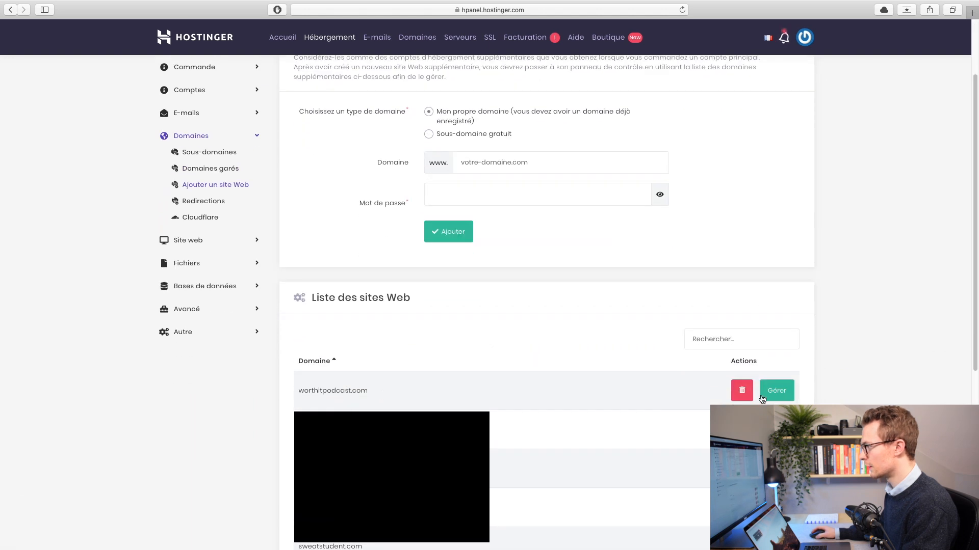
click(779, 394)
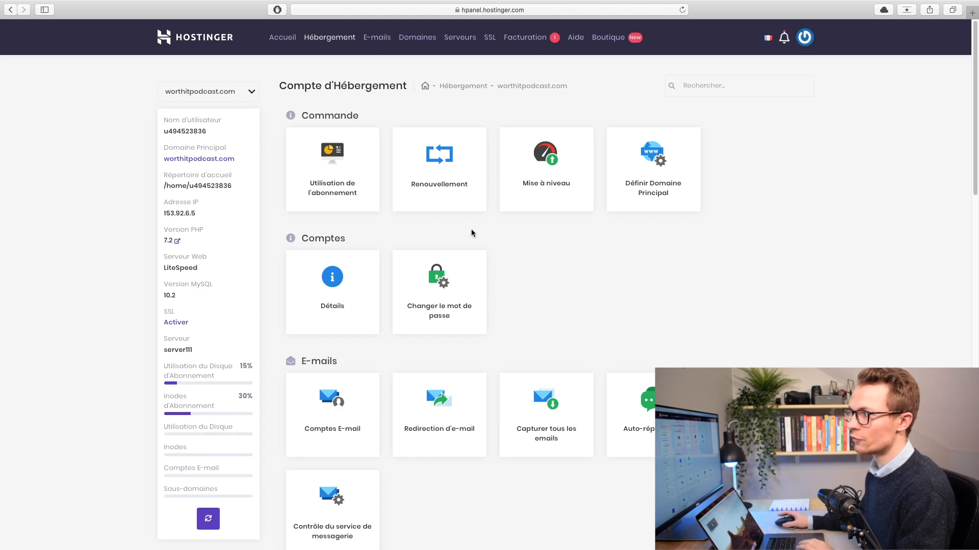
key(ctrl+Left)
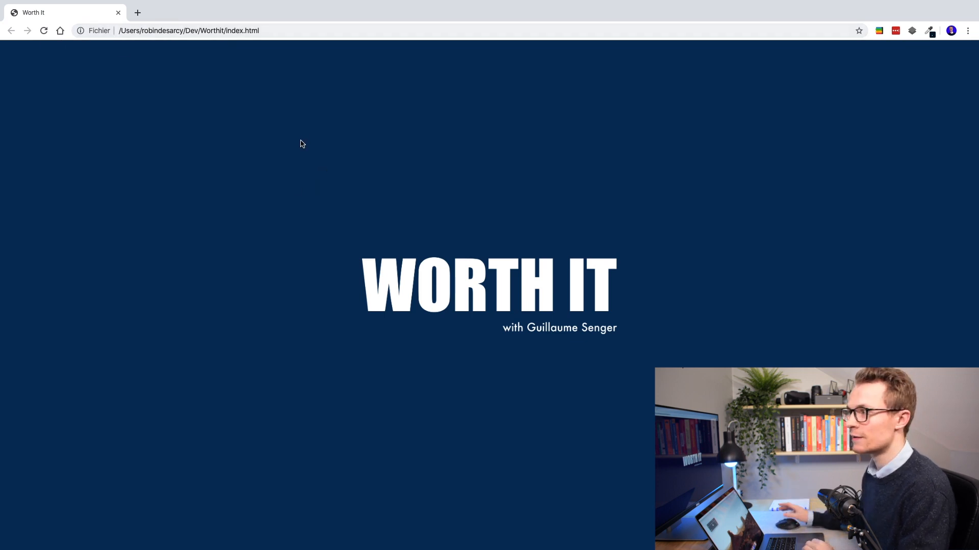
key(ctrl+Right)
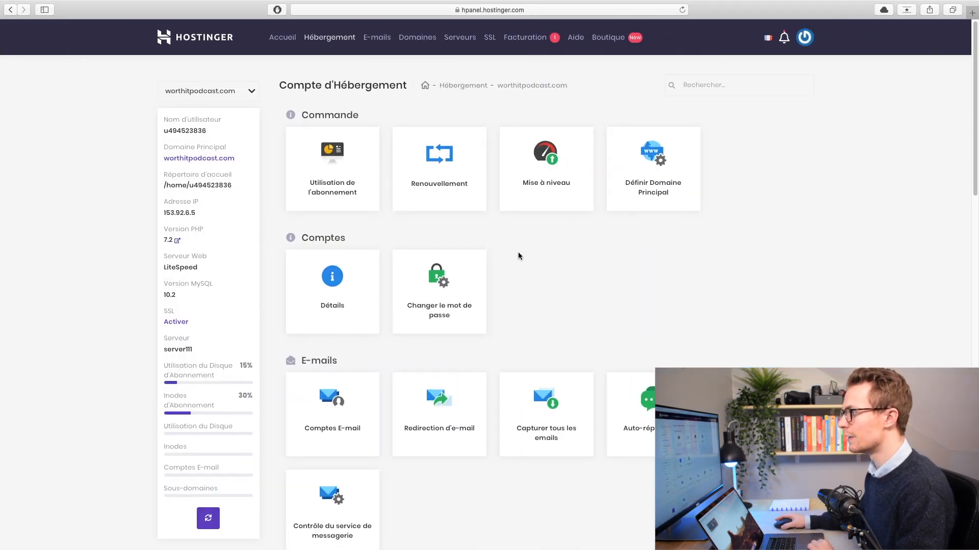
scroll(517, 253, down, 5)
scroll(515, 253, down, 8)
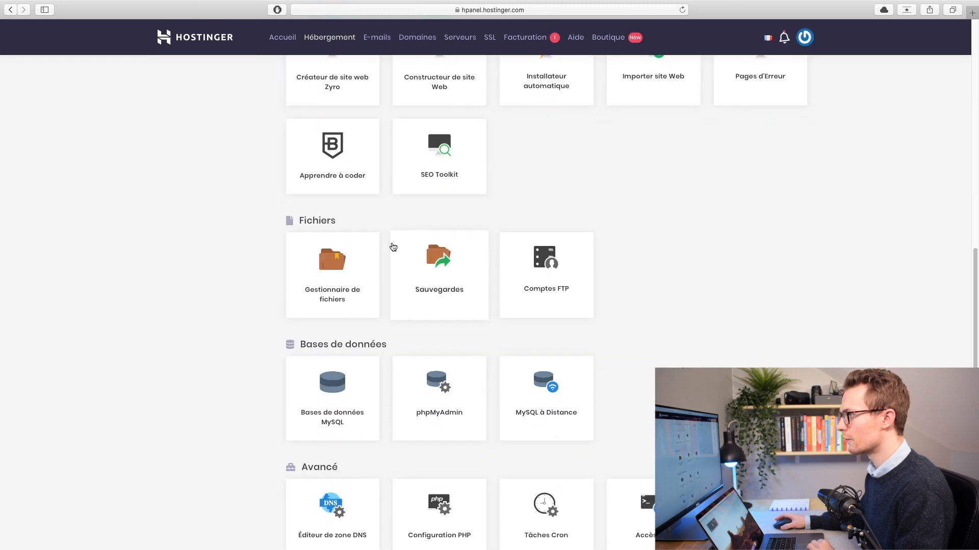
Step: Create an FTP account with username 'youtube' and a password, then view active accounts
click(545, 271)
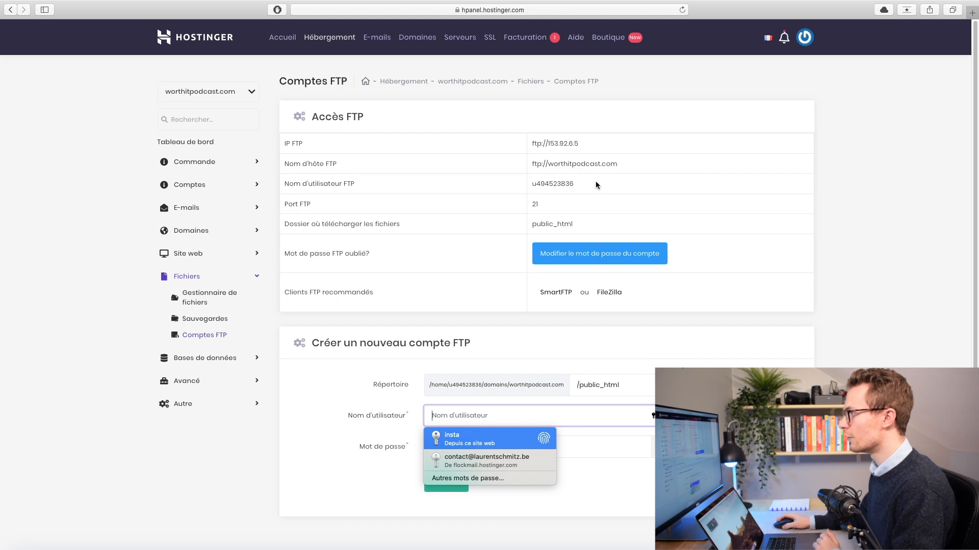
click(575, 201)
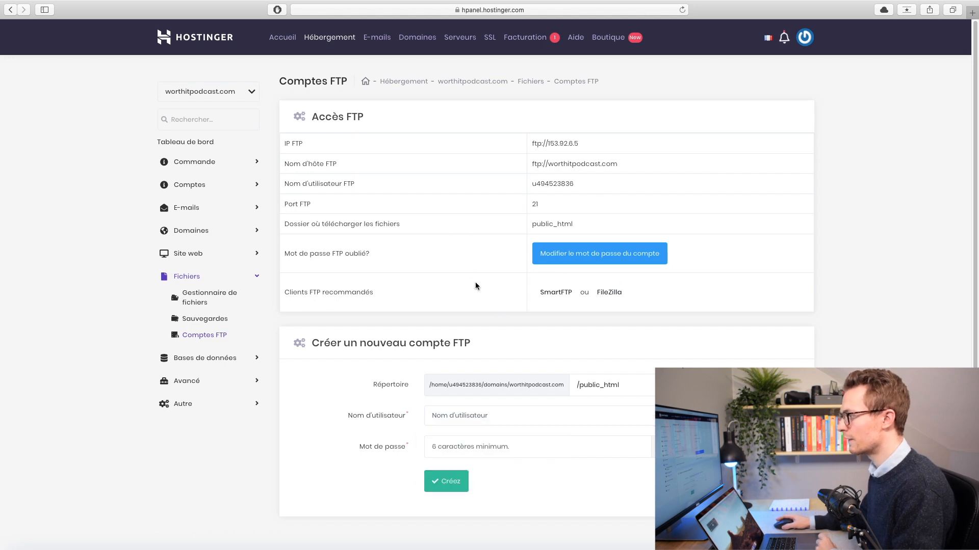
scroll(409, 383, down, 2)
click(449, 385)
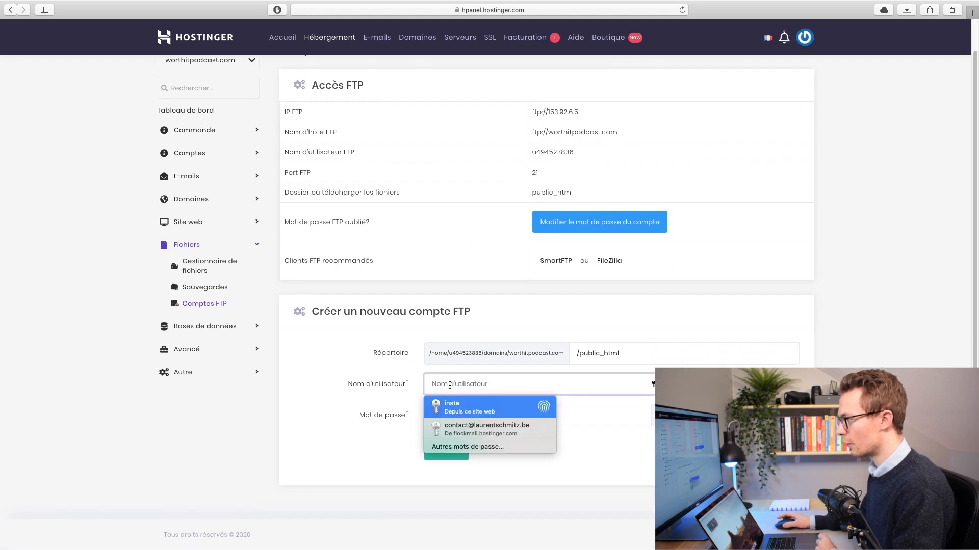
text(youtube)
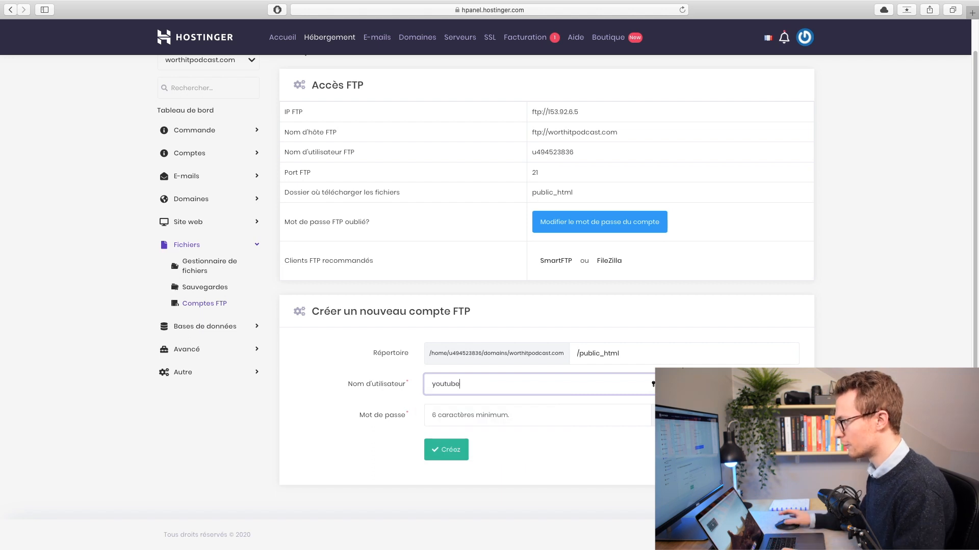
click(449, 417)
text(••••••)
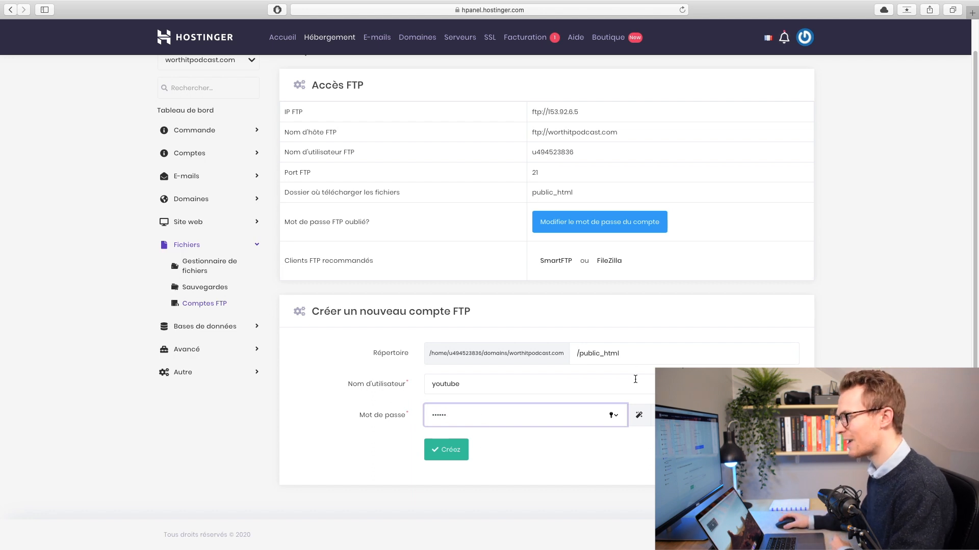
click(457, 450)
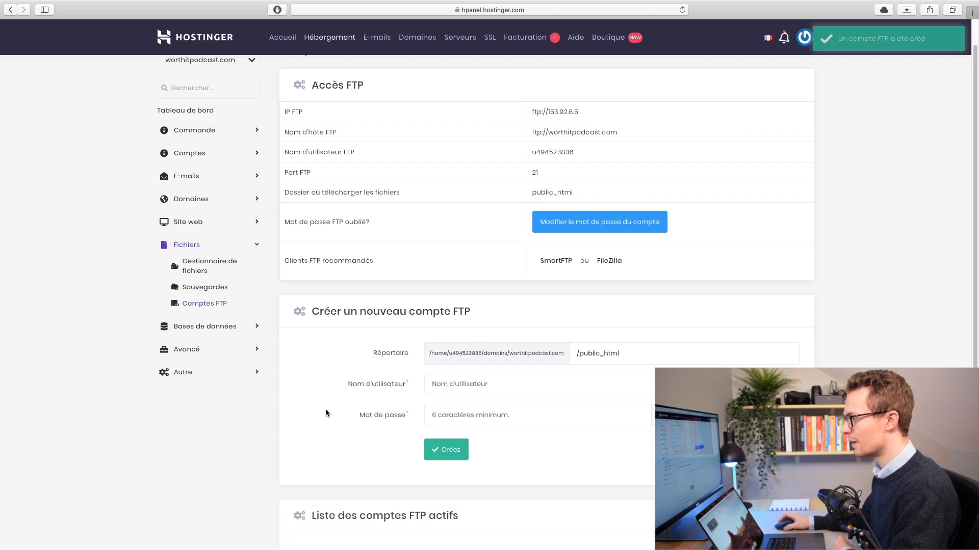
scroll(529, 411, down, 5)
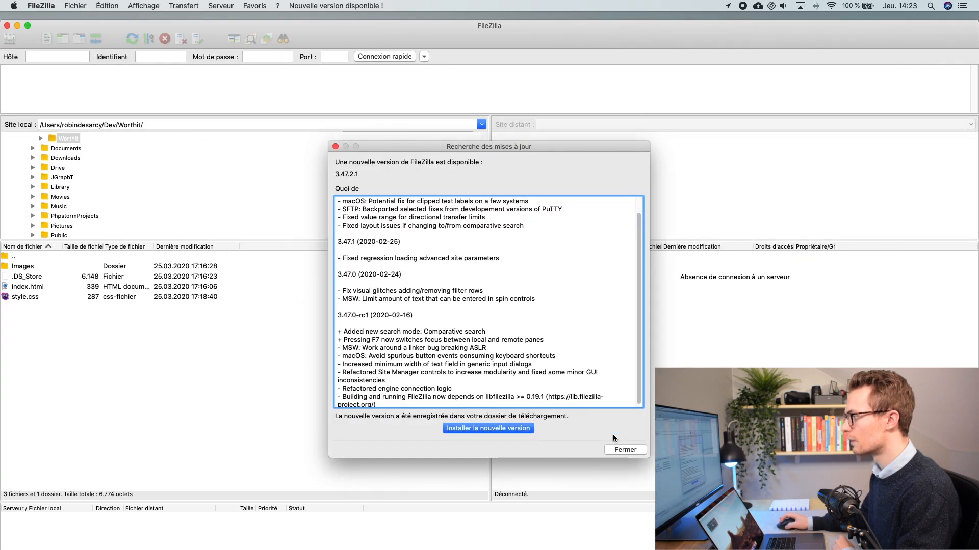
Step: Maximize FileZilla and paste the FTP host address 153.92.6.5 into the Host field
click(621, 508)
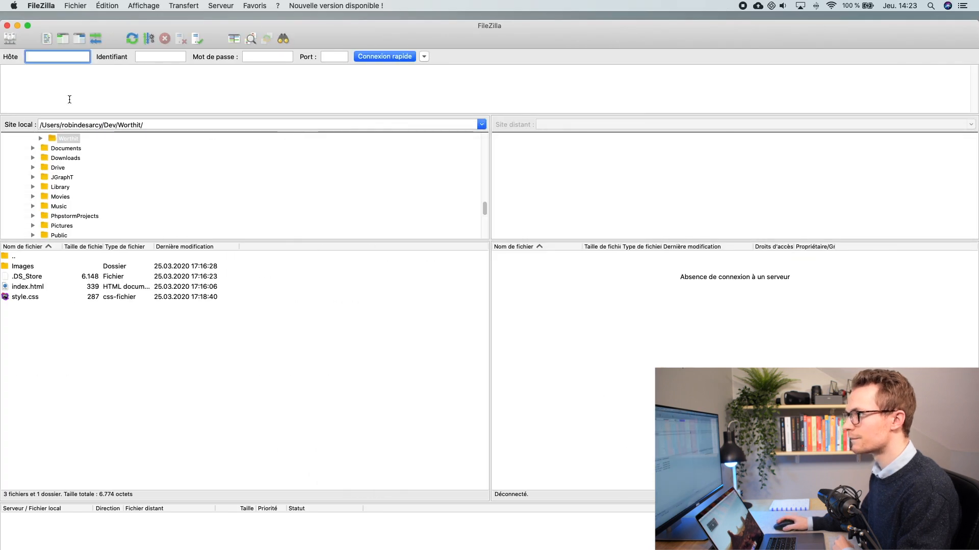
click(28, 25)
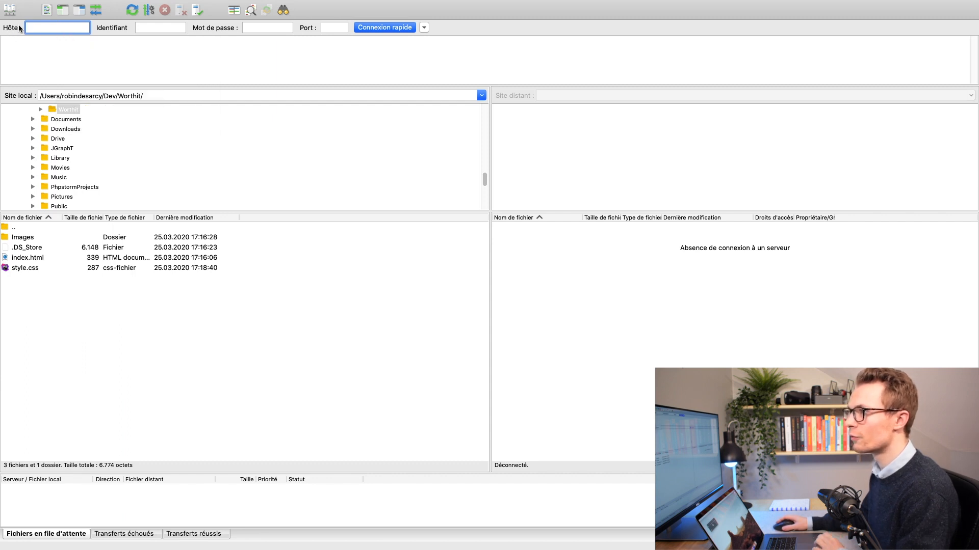
key(ctrl+Right)
scroll(605, 220, down, 2)
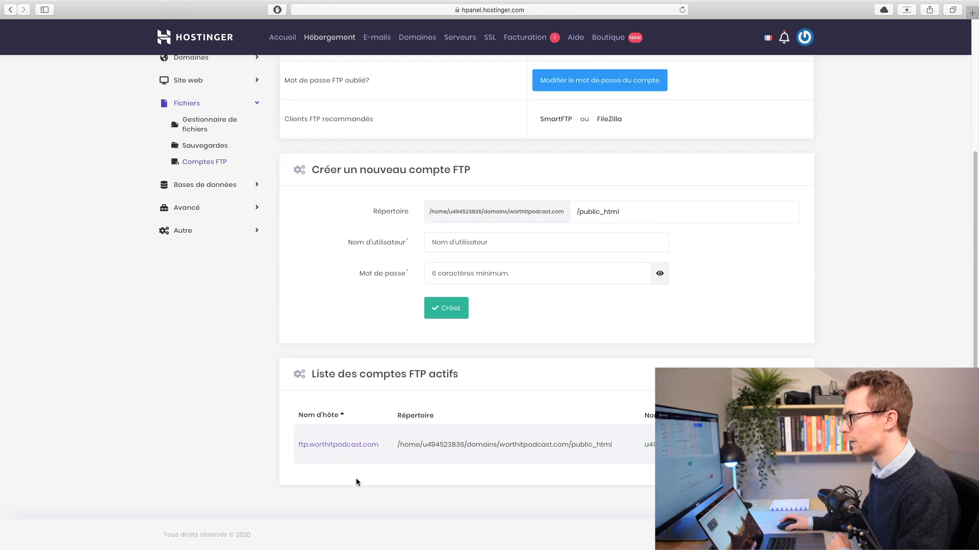
drag(382, 446, 292, 441)
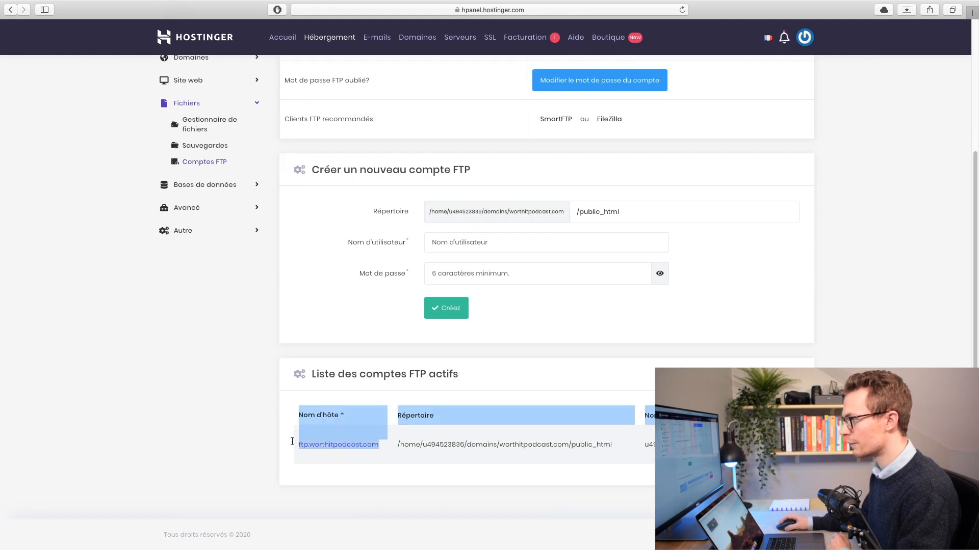
scroll(533, 174, up, 4)
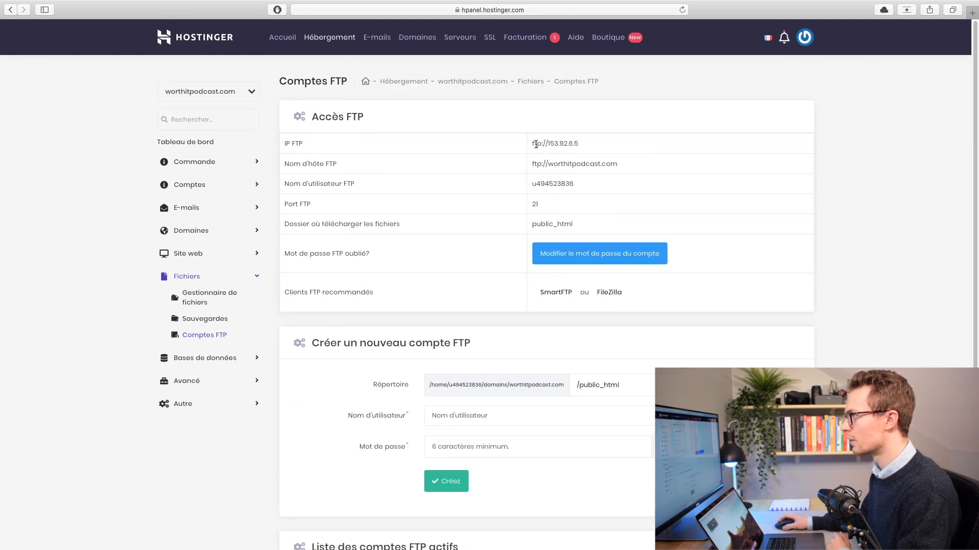
drag(533, 143, 604, 144)
key(super+c)
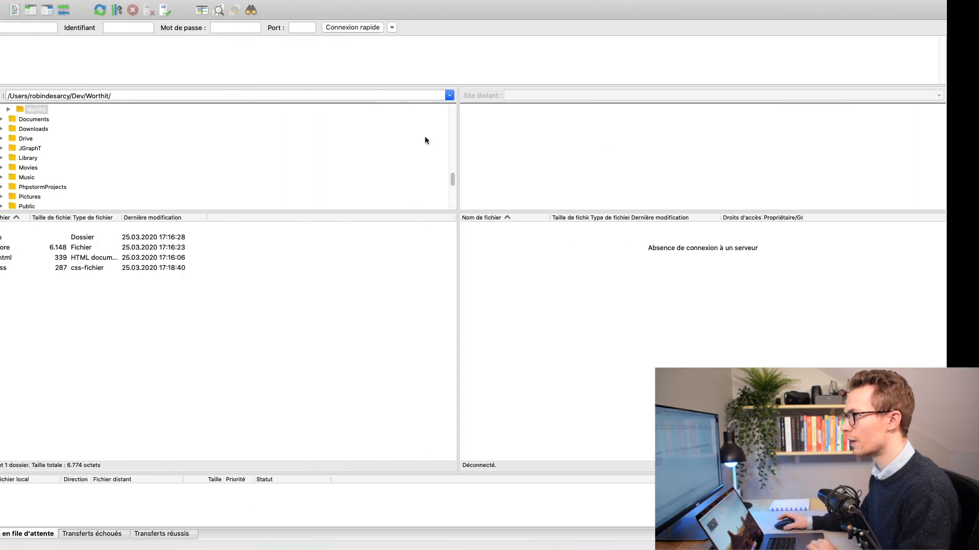
click(27, 28)
key(super+v)
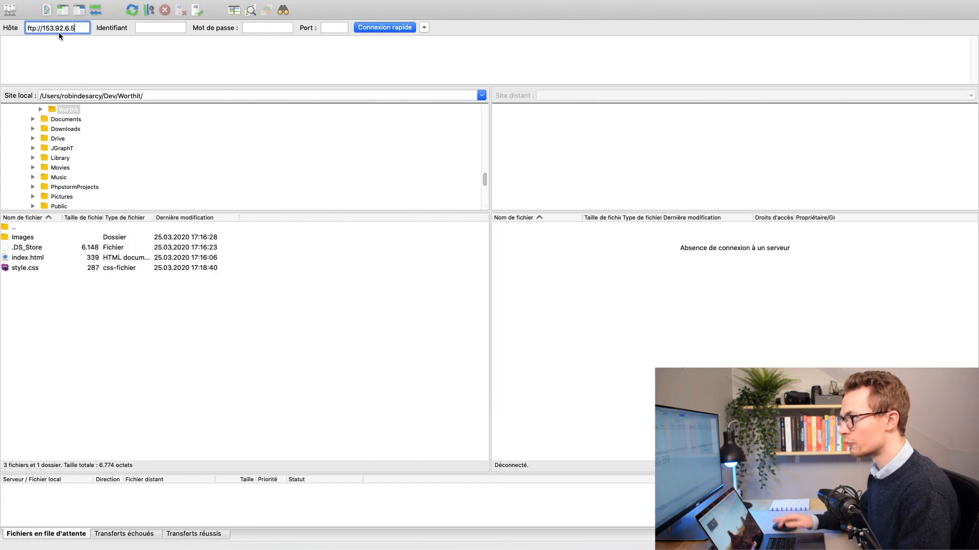
Step: Copy the FTP username from hPanel into FileZilla's Identifiant field
click(148, 30)
key(ctrl+Right)
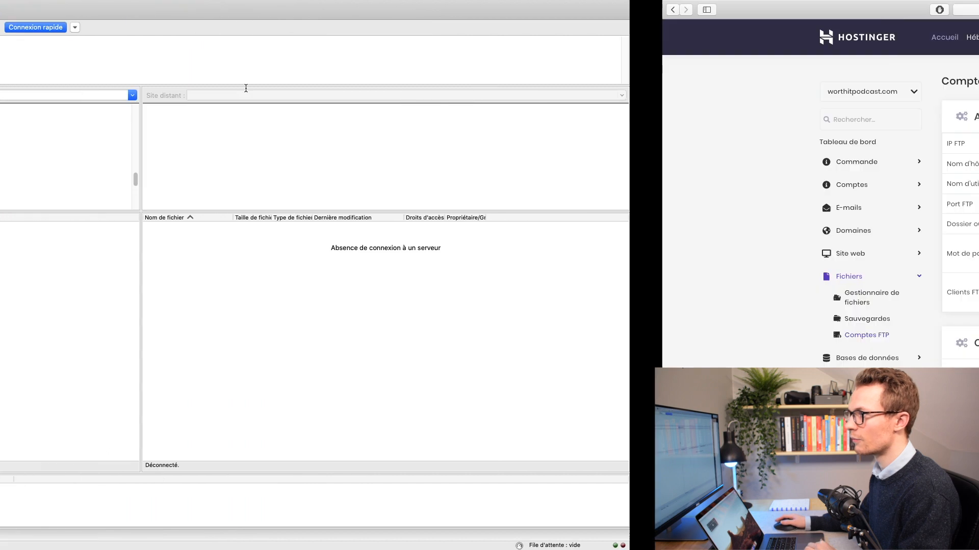
scroll(481, 385, down, 5)
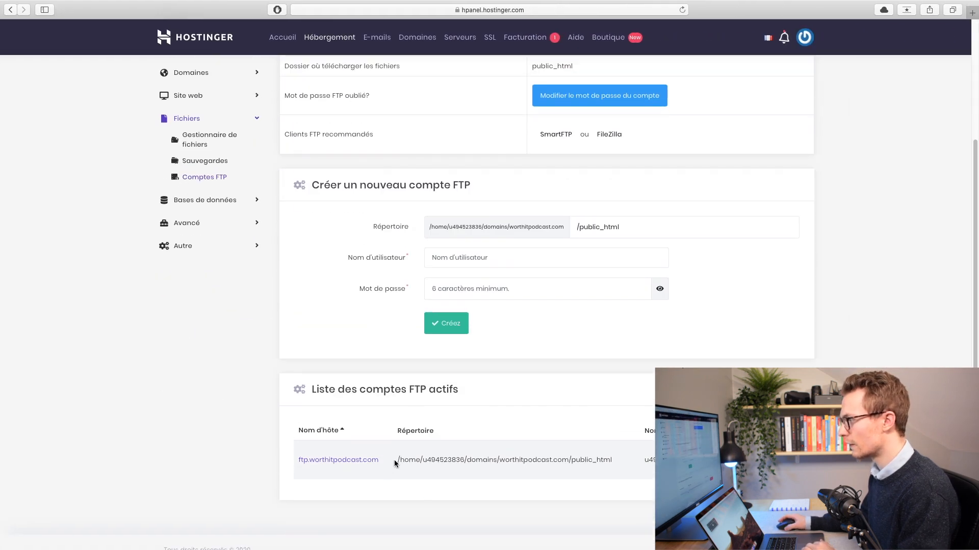
scroll(393, 462, down, 1)
drag(644, 445, 713, 445)
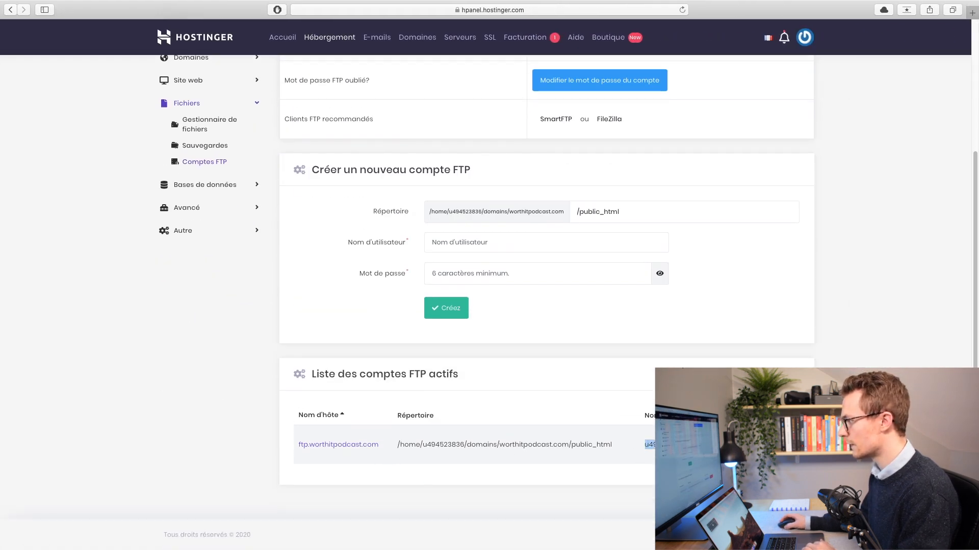
key(ctrl+Left)
click(148, 25)
key(super+v)
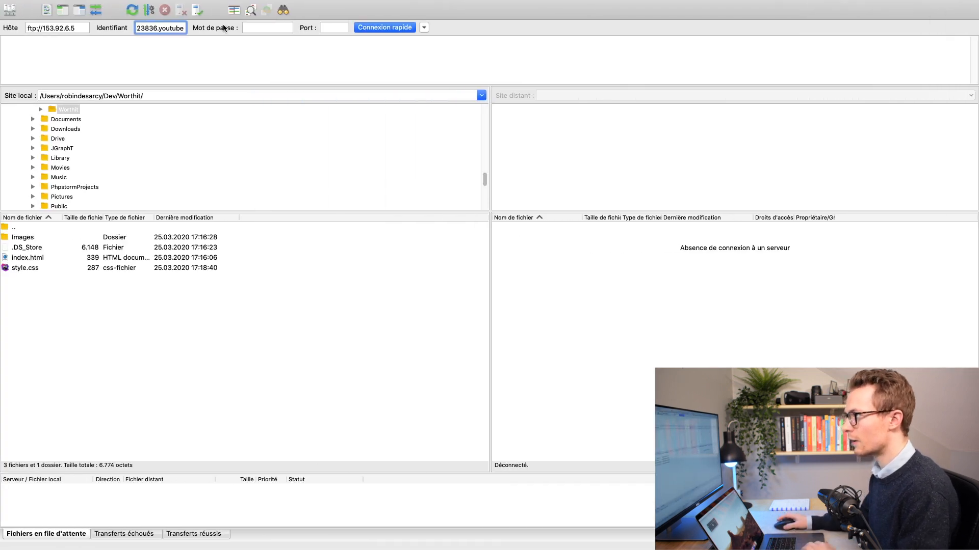
Step: Enter the FTP password and port 21, then connect to the server
click(253, 27)
text(••••••)
click(335, 29)
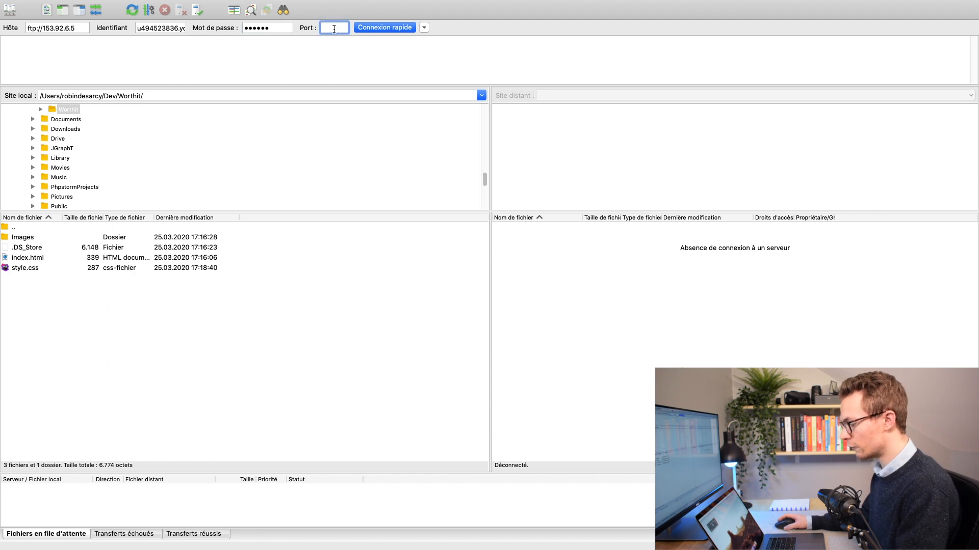
text(Z)
key(BackSpace)
key(ctrl+Right)
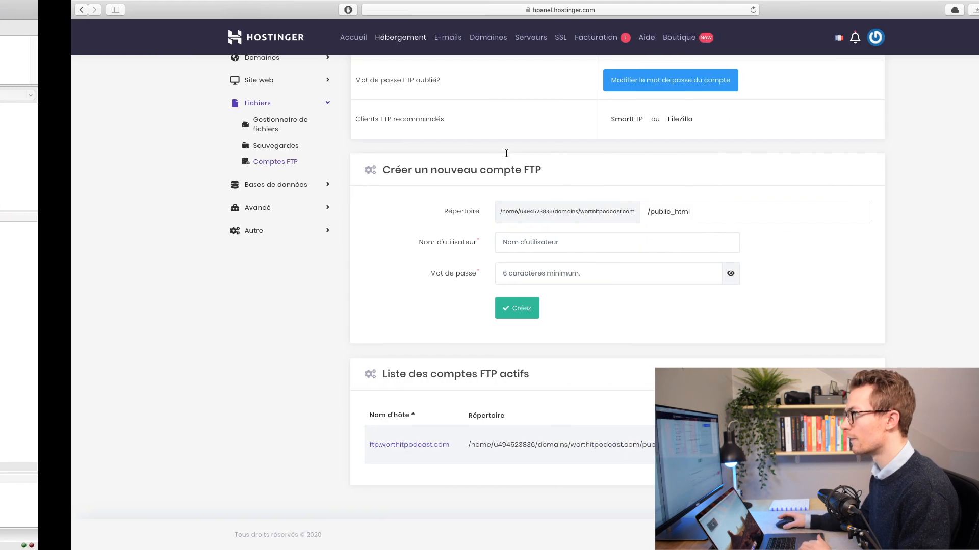
scroll(588, 269, up, 3)
scroll(588, 269, up, 2)
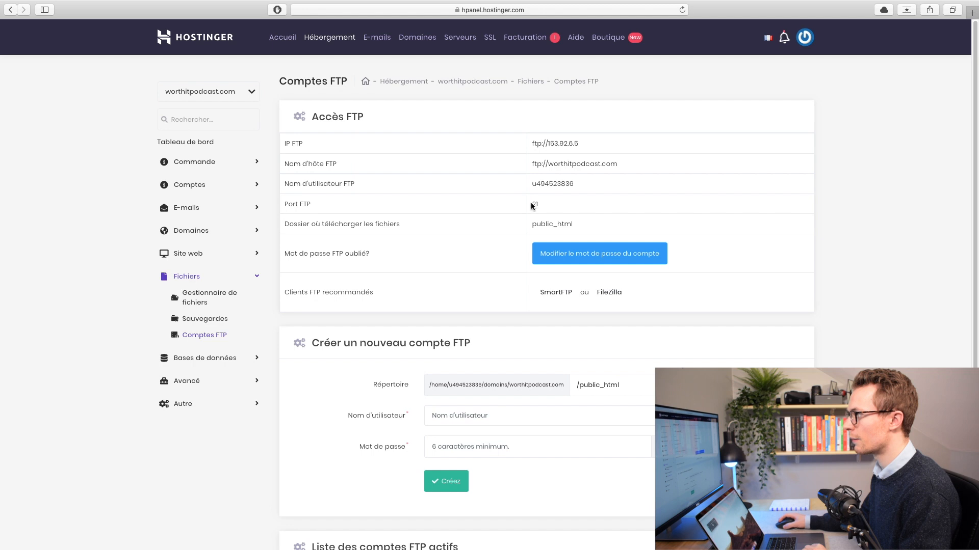
key(ctrl+Left)
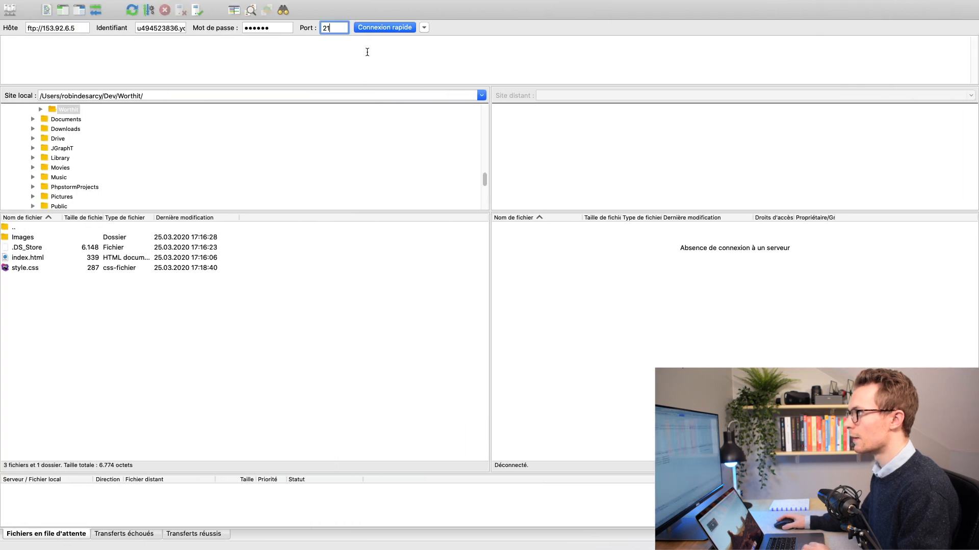
click(381, 28)
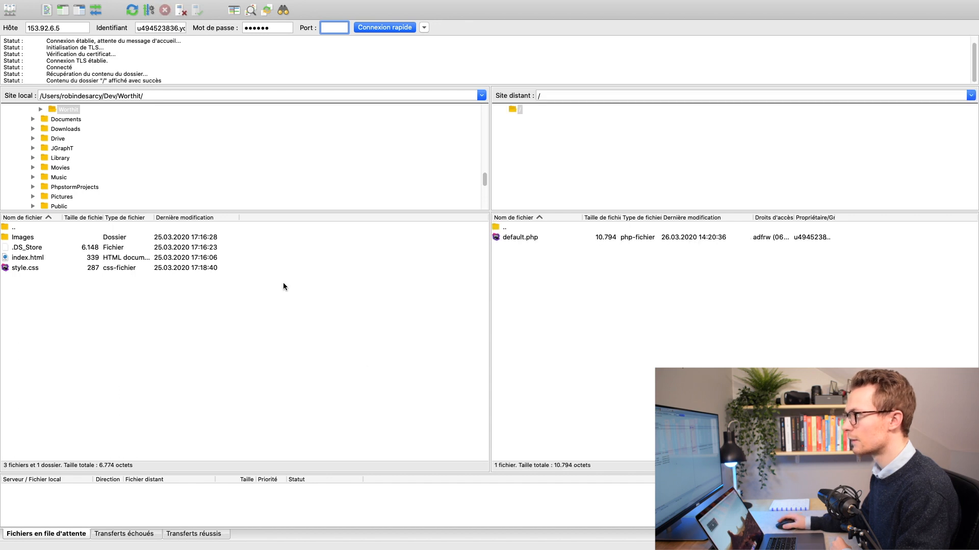
Step: Browse the local Worthit site files in FileZilla, such as style.css
scroll(71, 136, up, 5)
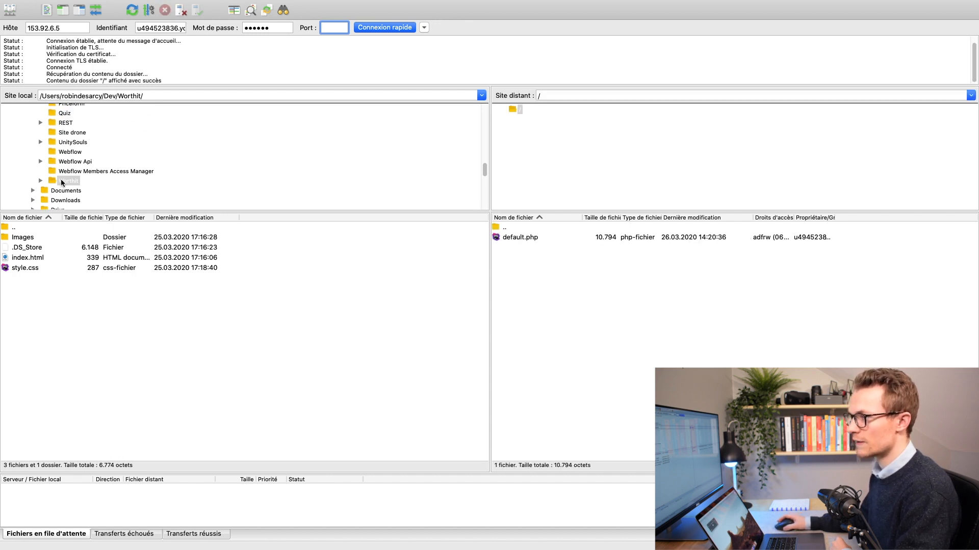
scroll(60, 179, down, 1)
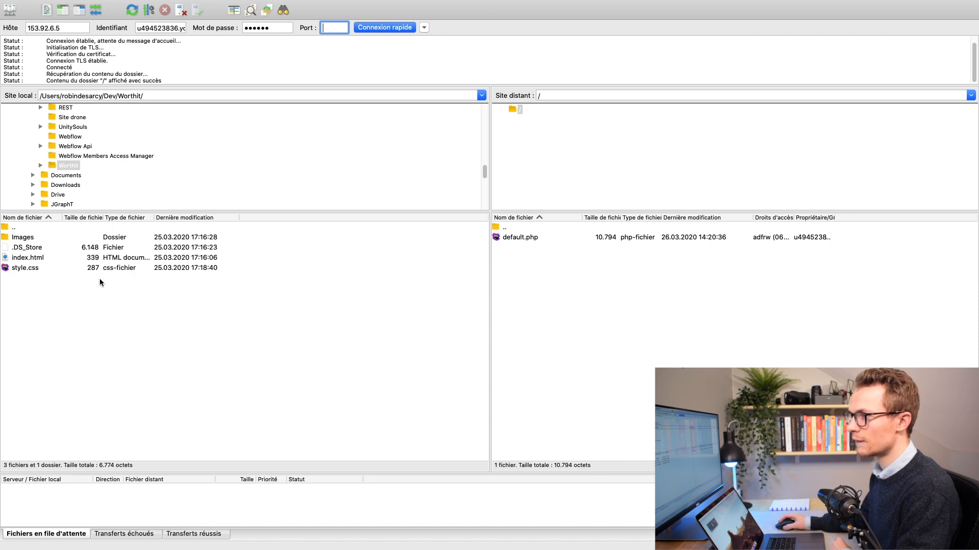
click(26, 248)
click(30, 269)
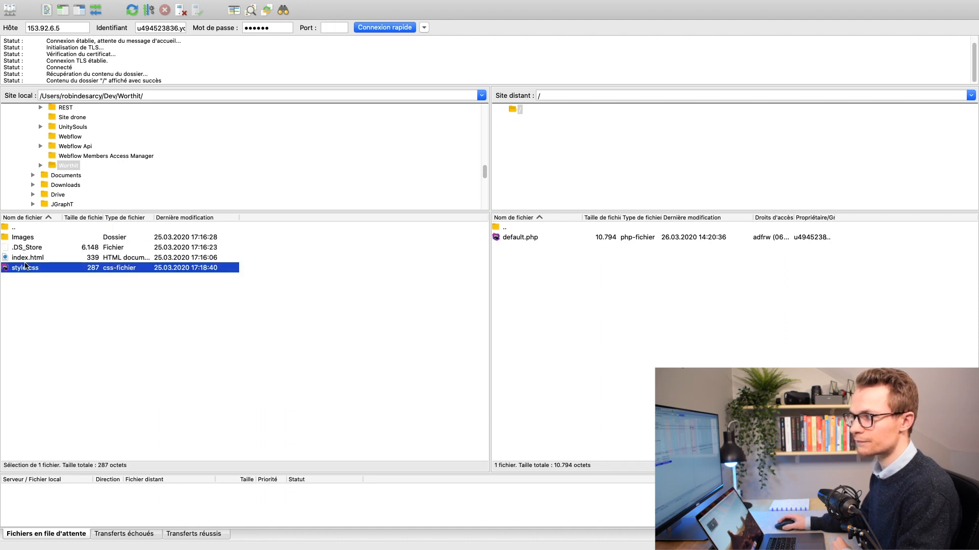
key(ctrl+Right)
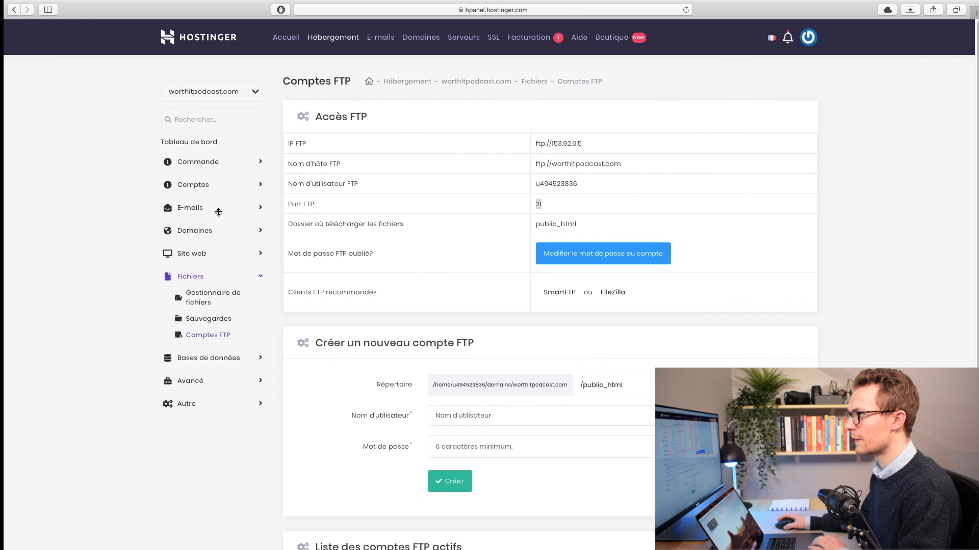
key(ctrl+Right)
key(ctrl+Left)
key(ctrl+Left)
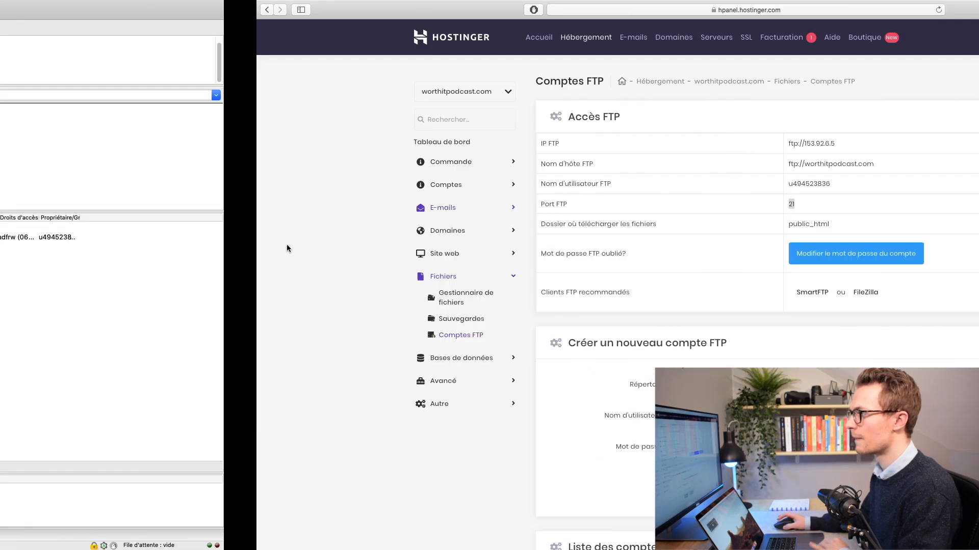
click(566, 313)
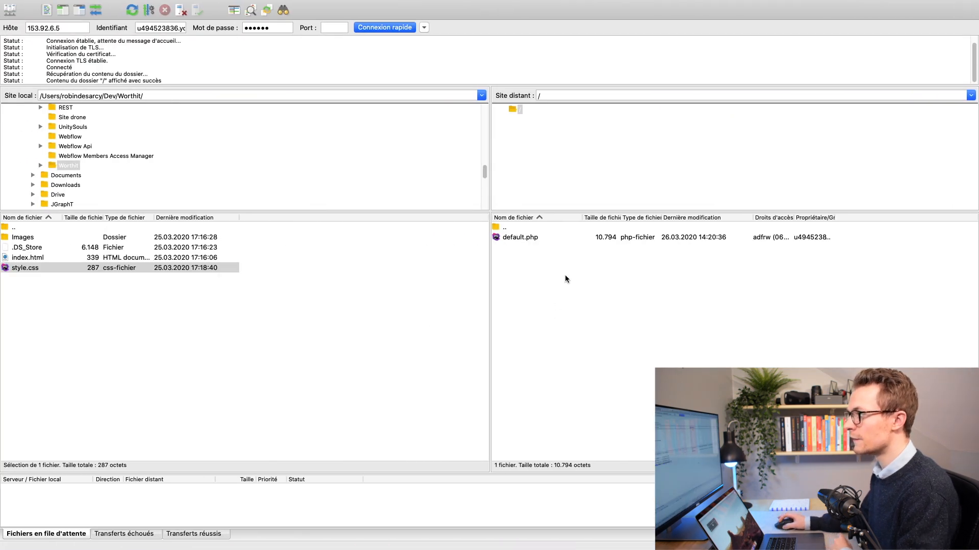
Step: Delete default.php from the server's root folder and confirm
click(525, 238)
right_click(518, 236)
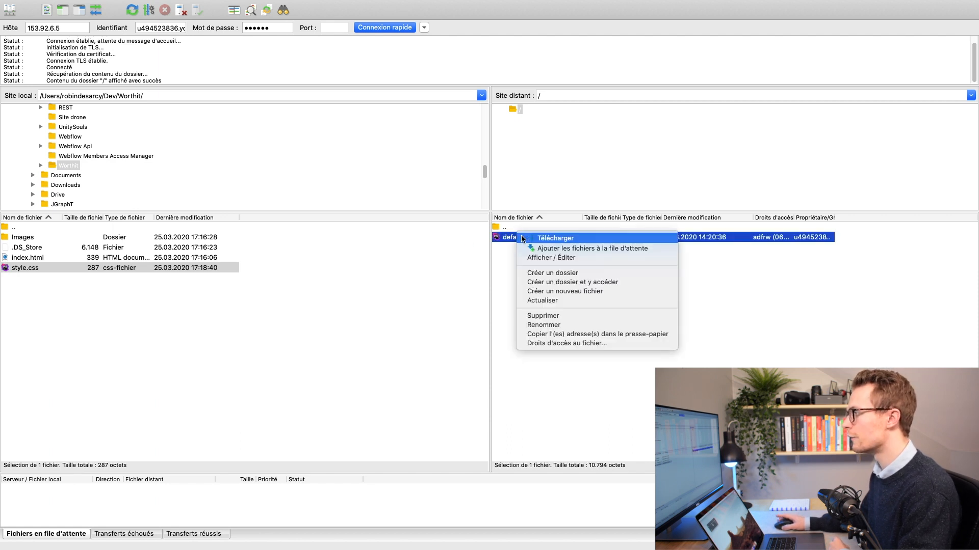
click(556, 316)
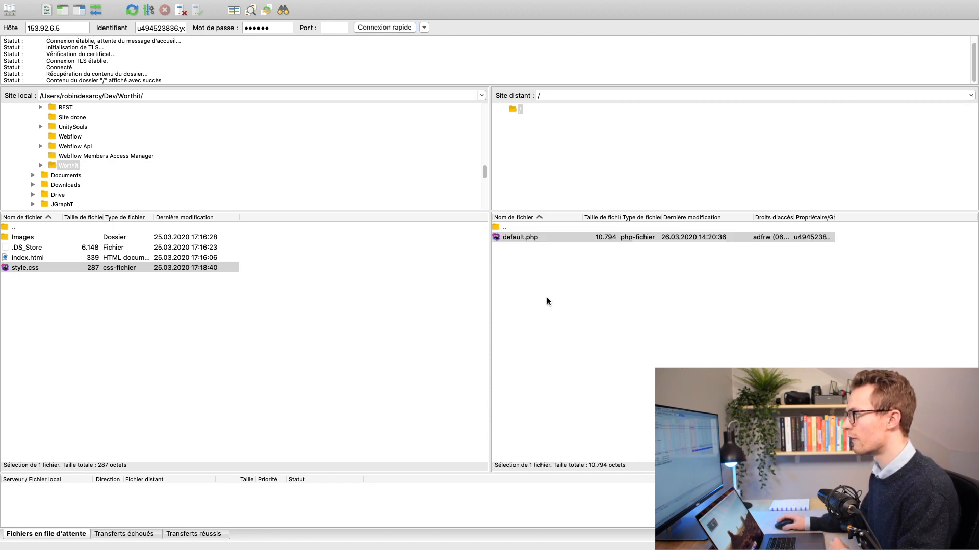
click(562, 182)
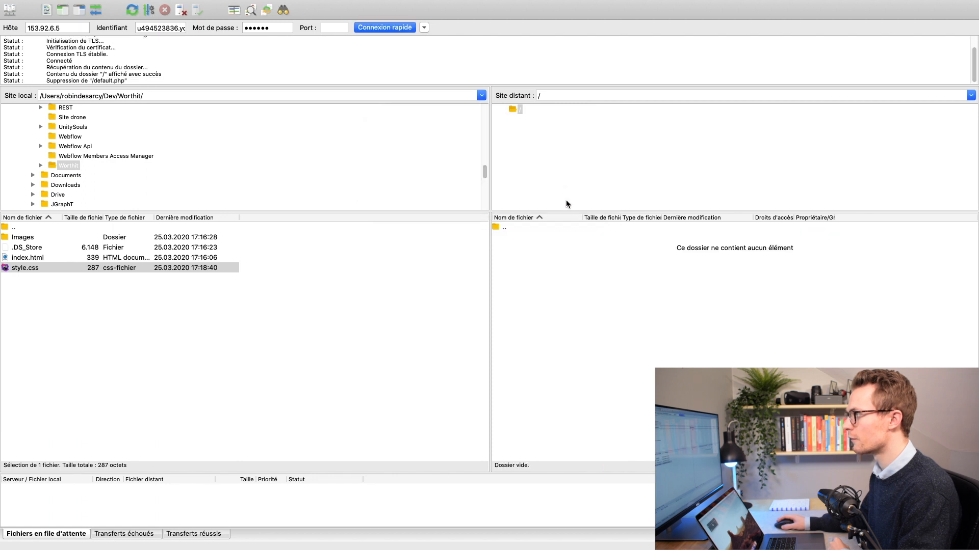
click(44, 237)
Step: Upload Images, index.html and style.css to the server root, confirming no transfers failed
shift+click(35, 268)
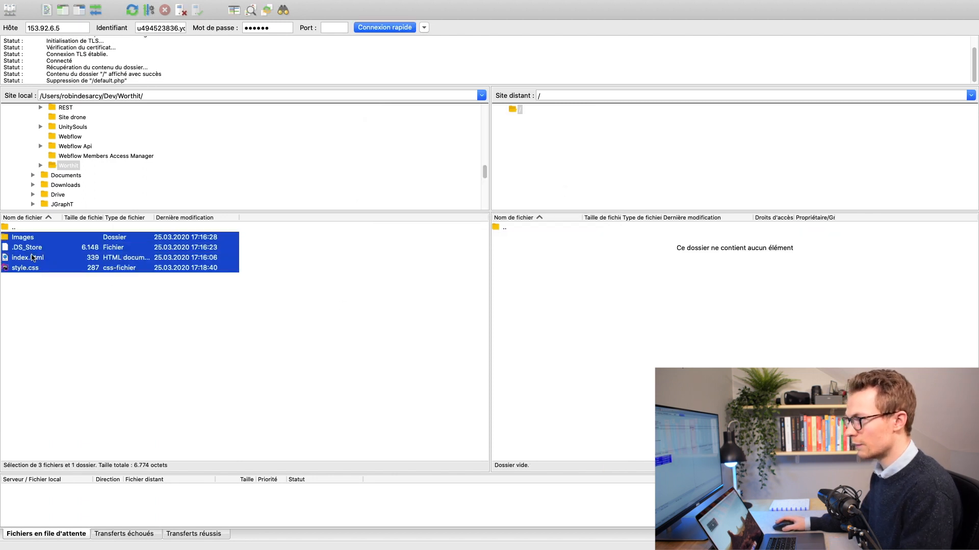
super+click(30, 248)
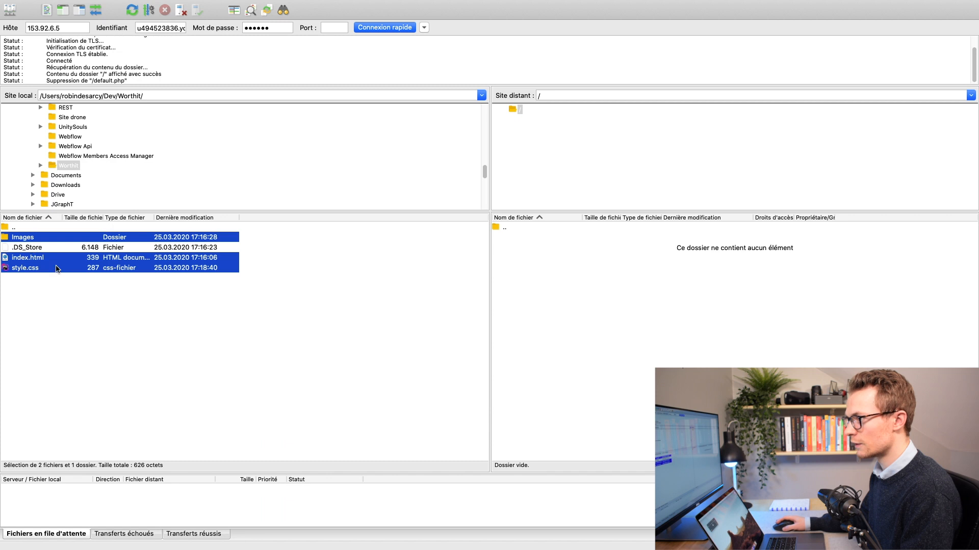
drag(23, 266, 562, 287)
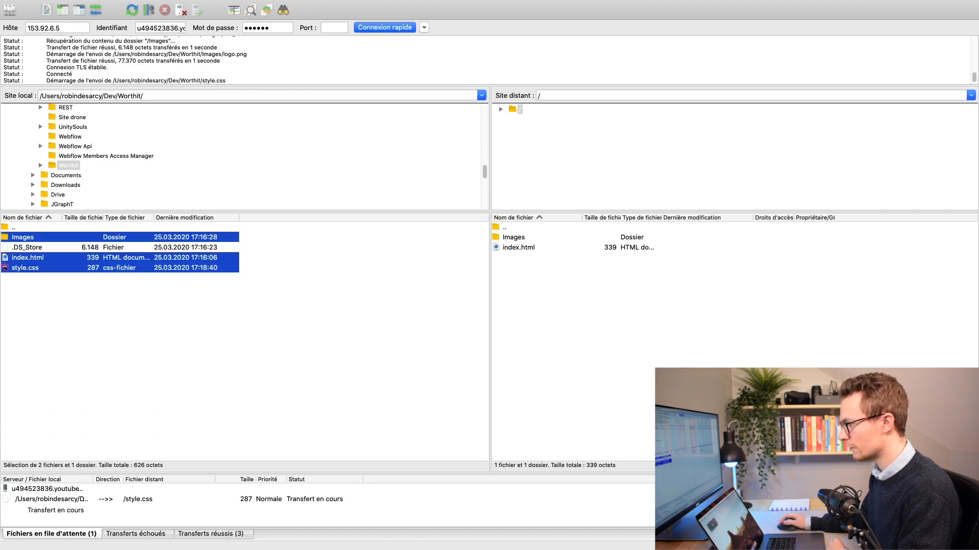
click(236, 534)
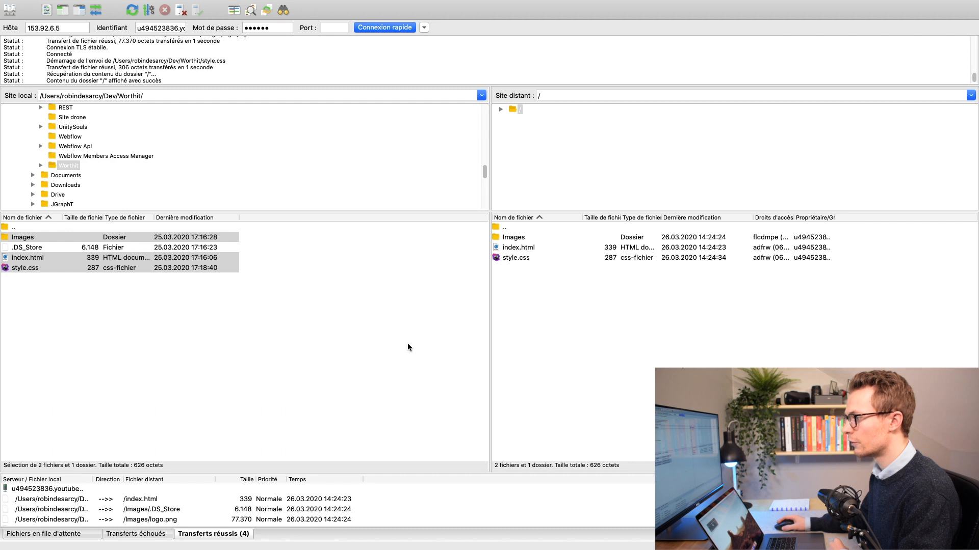
click(149, 535)
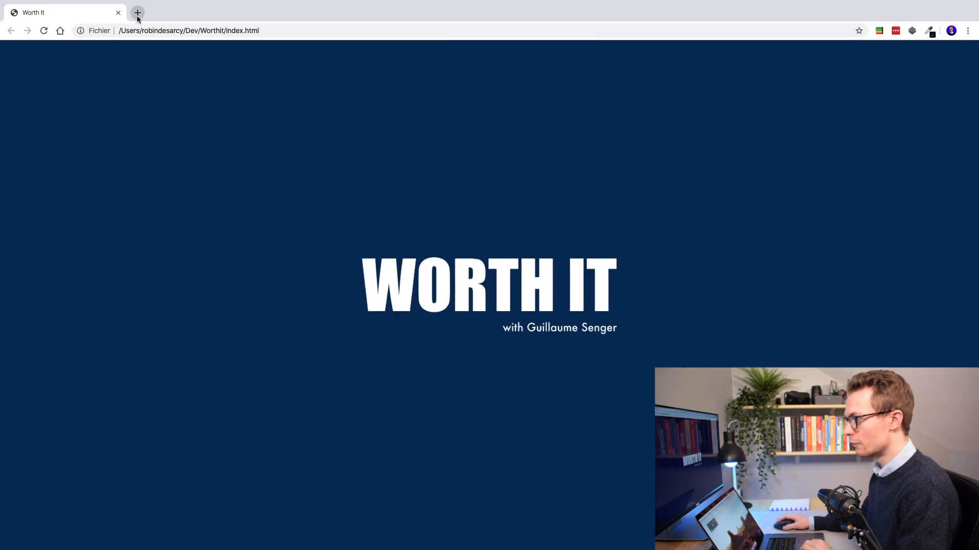
Step: Load worthitpodcast.com in a new Chrome tab, then bring up all desktops
click(137, 13)
text(worthit)
key(Return)
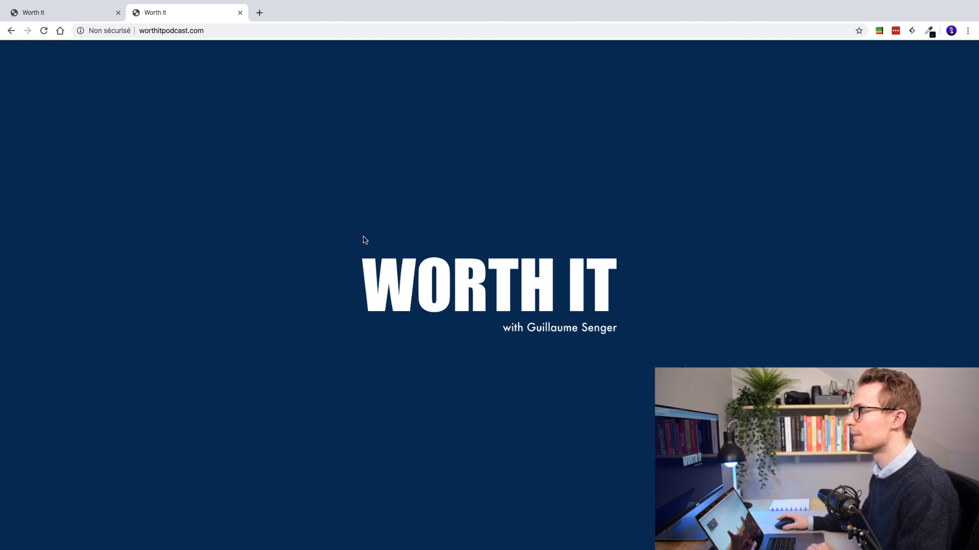
key(ctrl+Up)
Step: Switch to the hPanel desktop and open the e-mail accounts page
click(631, 44)
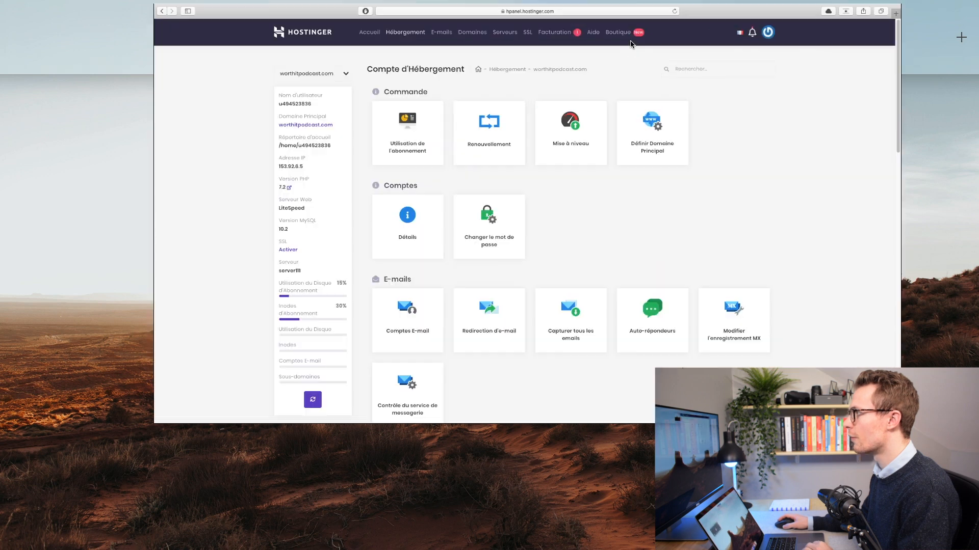
scroll(439, 316, down, 5)
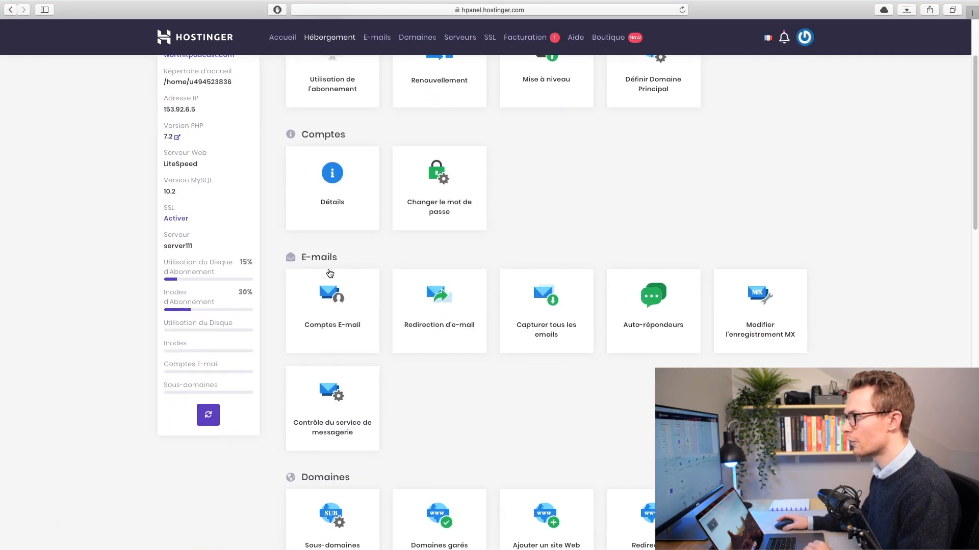
scroll(443, 346, down, 1)
click(330, 294)
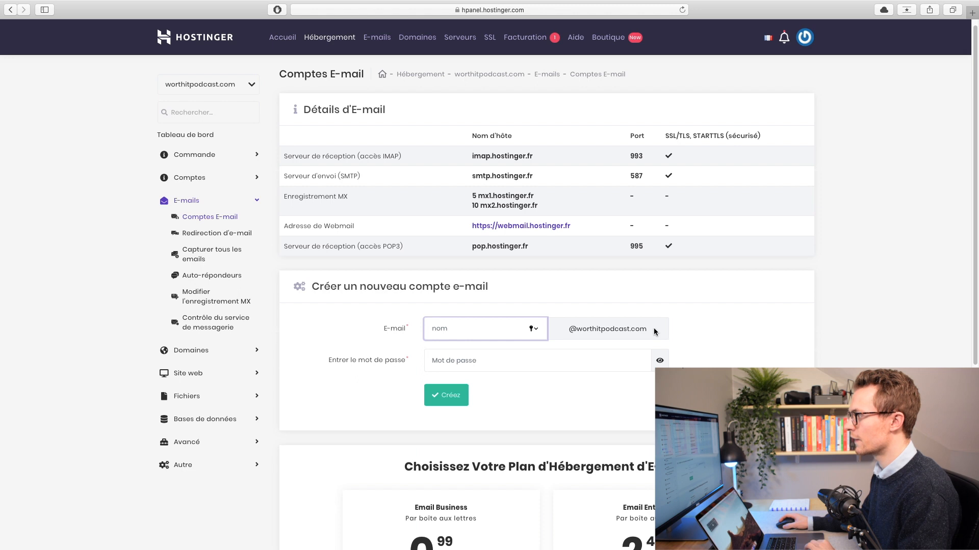
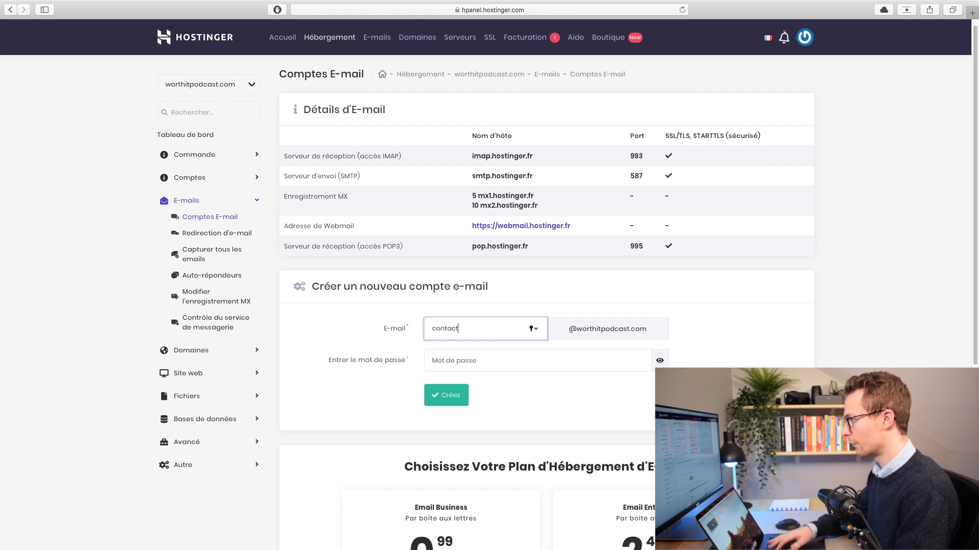
click(628, 356)
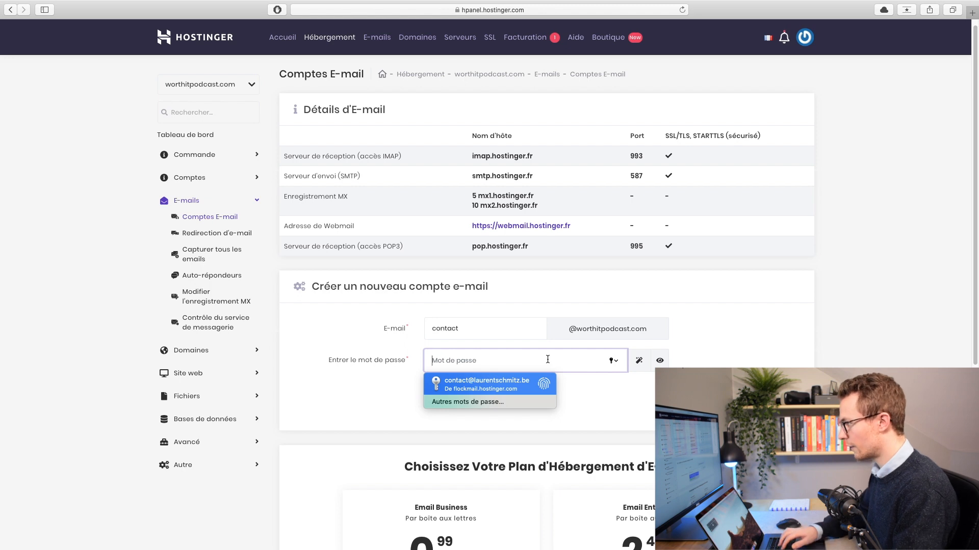
text(•••••••••••••)
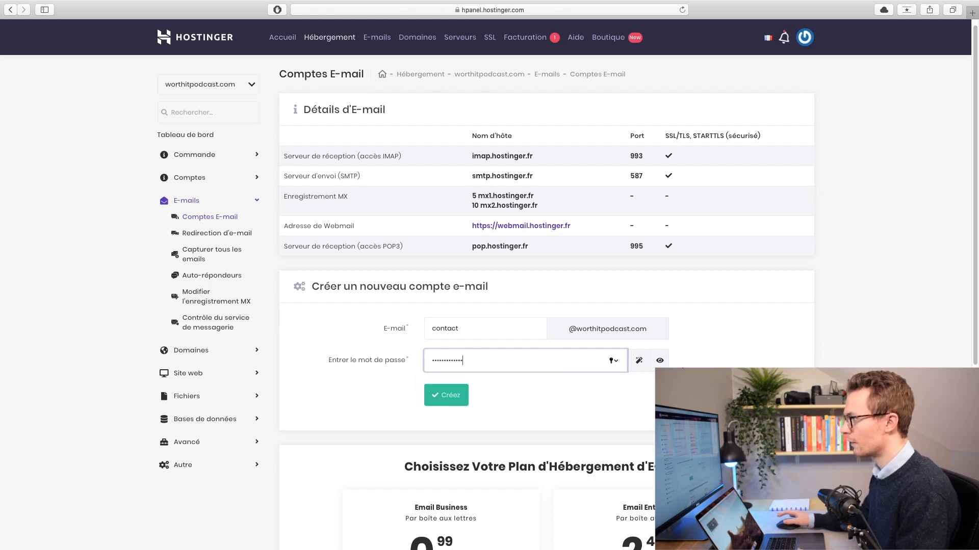
click(456, 393)
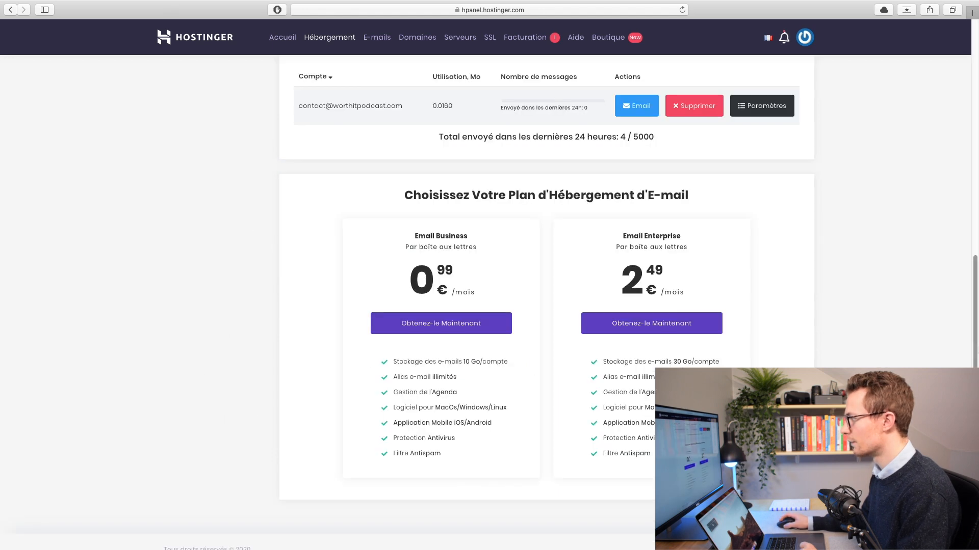
Step: Check the new contact address in the managed e-mail accounts list
drag(974, 337, 971, 255)
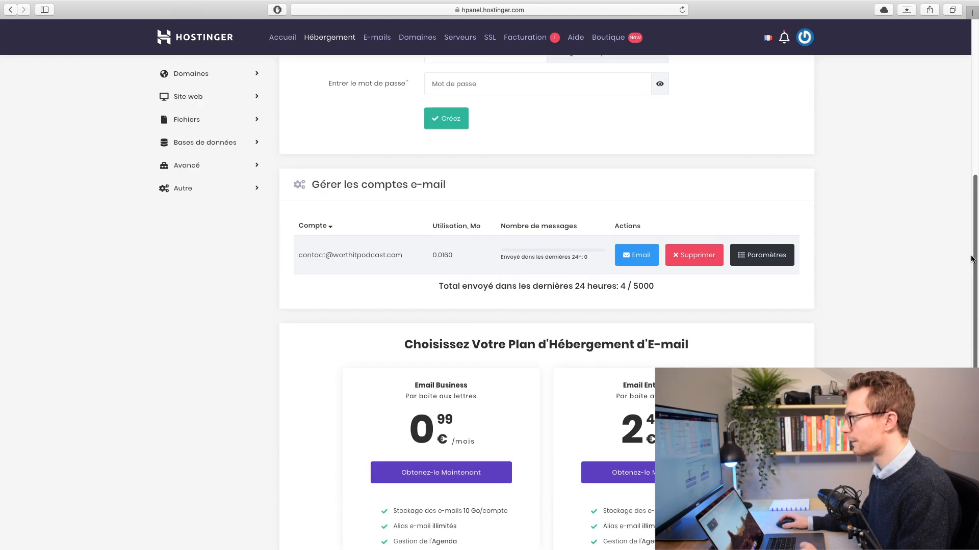
scroll(451, 298, up, 1)
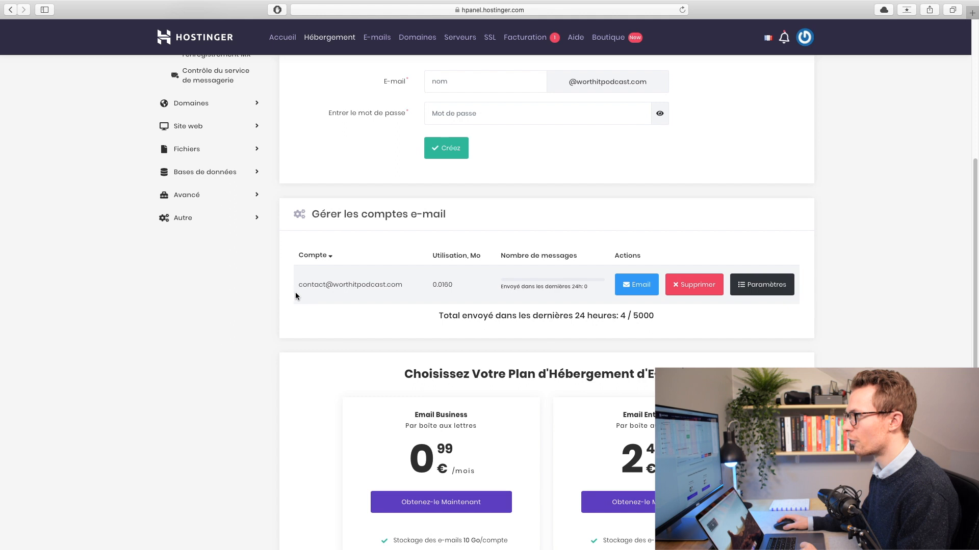
drag(299, 286, 415, 286)
click(403, 278)
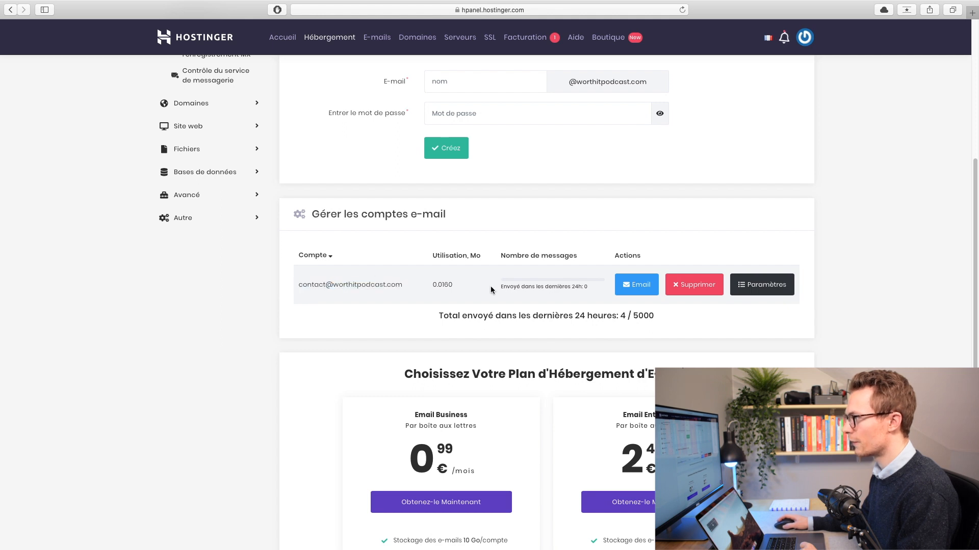
click(638, 287)
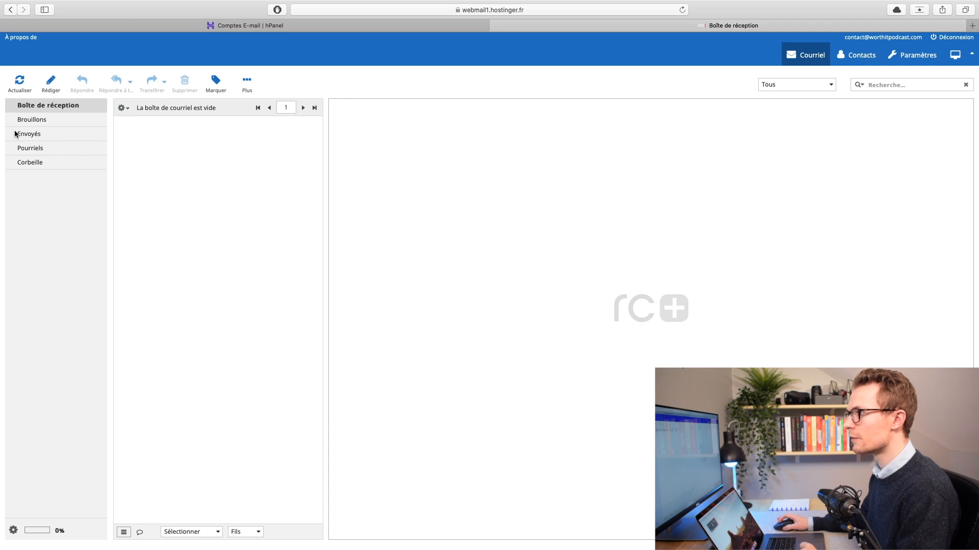
click(495, 25)
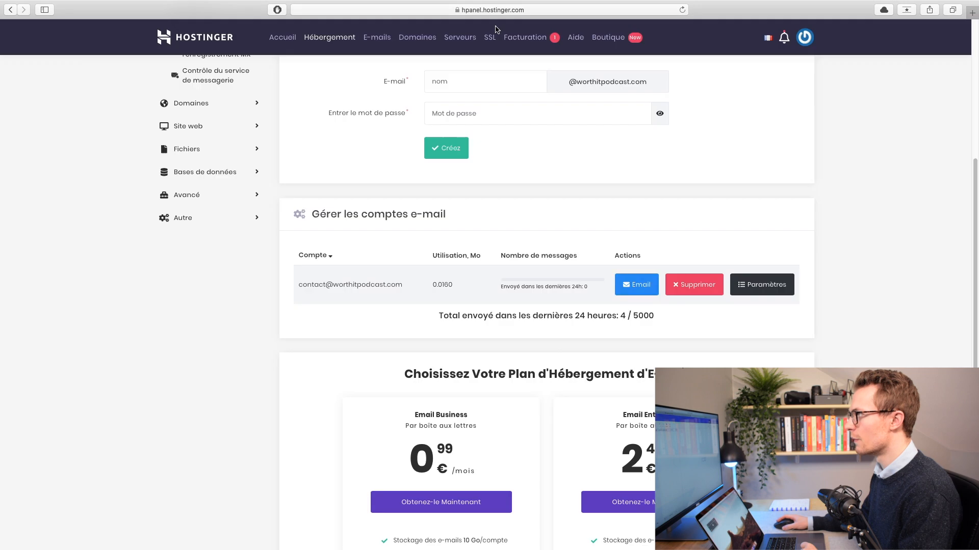
Step: Review the mail server hostnames: SMTP smtp.hostinger.fr, MX mx1.hostinger.fr, and IMAP/POP3
scroll(961, 153, up, 10)
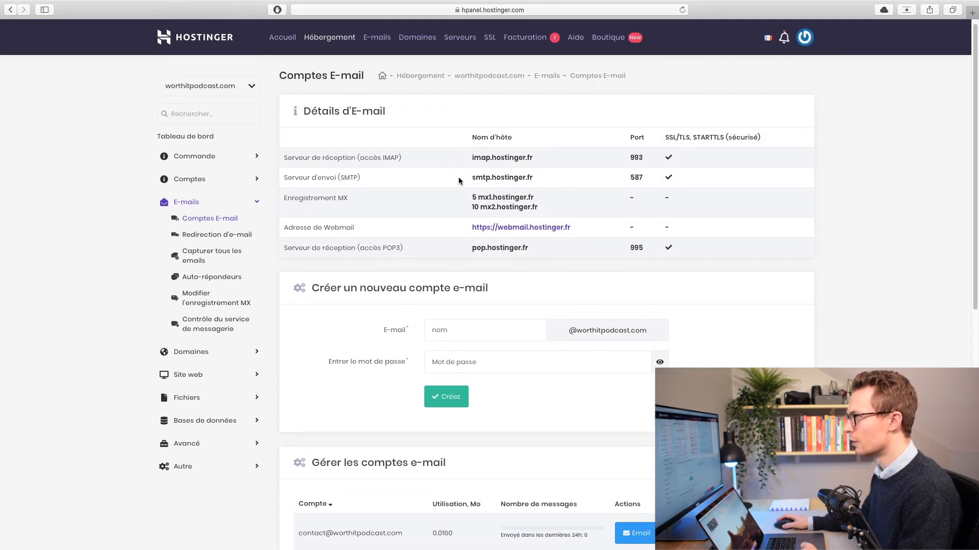
drag(472, 179, 542, 173)
drag(464, 198, 581, 198)
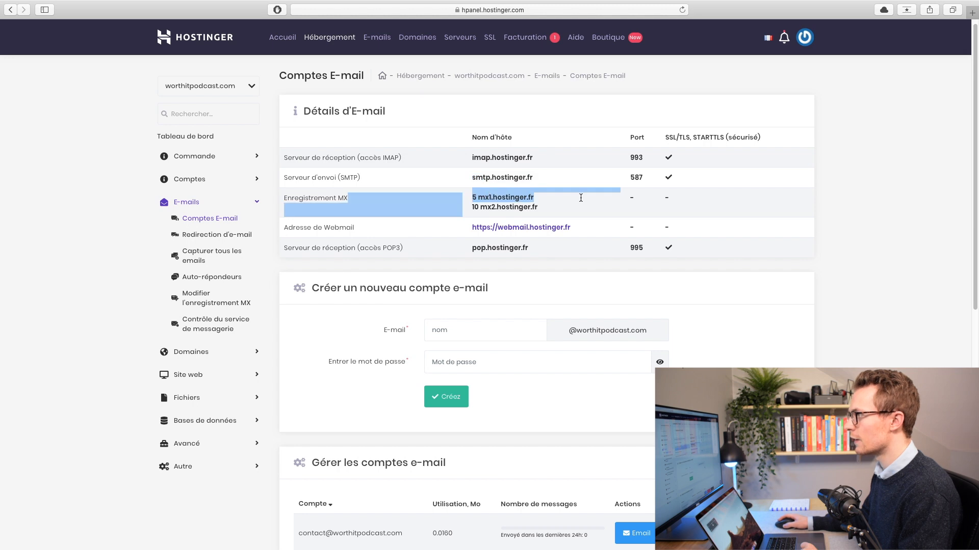
click(480, 199)
drag(468, 200, 561, 205)
click(491, 186)
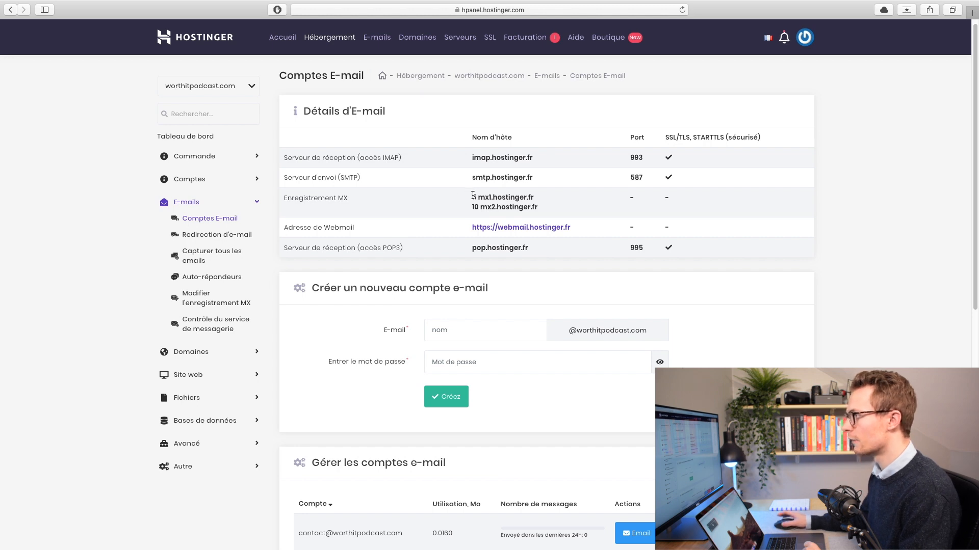
drag(472, 159, 677, 245)
click(707, 296)
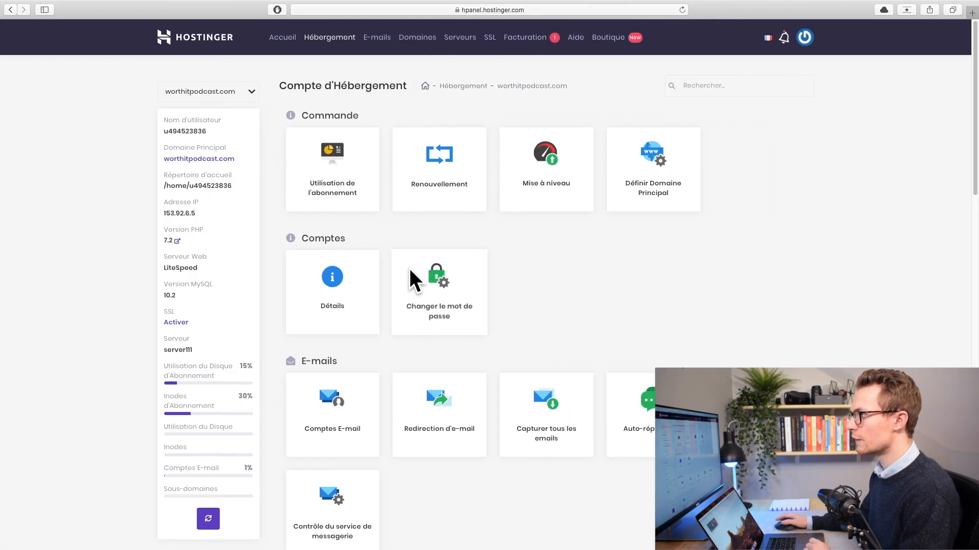
Step: Open the worthitpodcast.com SSL settings from the Avancé section
scroll(534, 332, down, 12)
scroll(502, 329, down, 10)
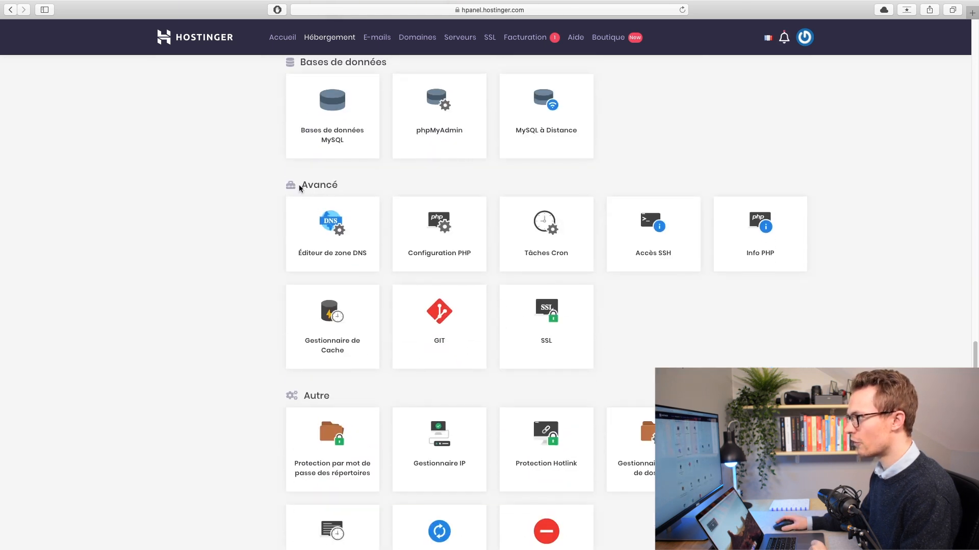
click(559, 317)
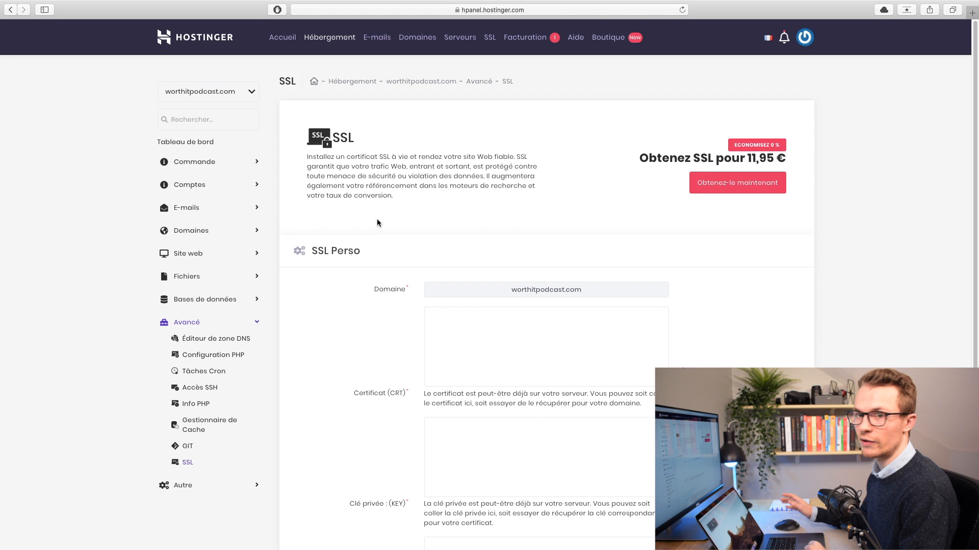
Step: Review the SSL Perso form and order the 11,95 € lifetime SSL certificate
scroll(464, 320, down, 3)
scroll(464, 320, down, 5)
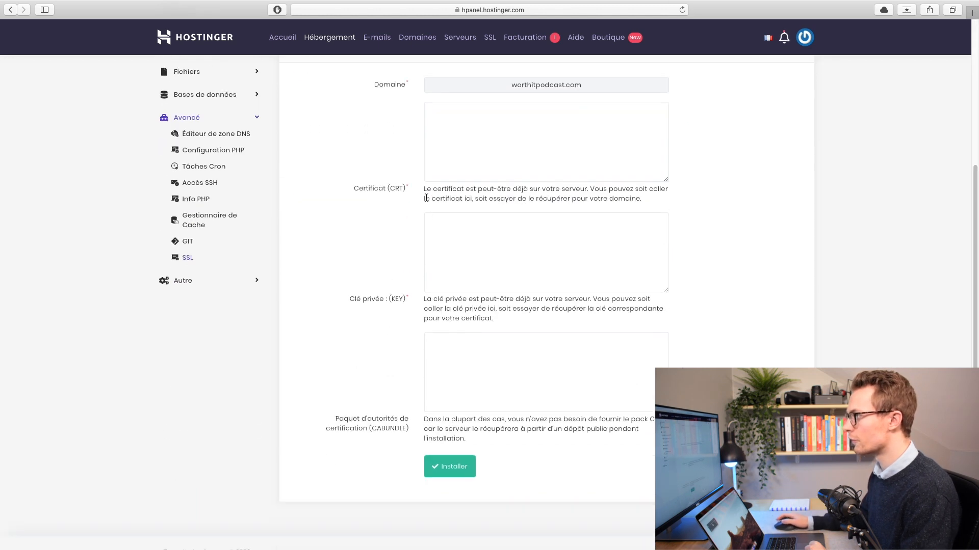
scroll(515, 401, up, 8)
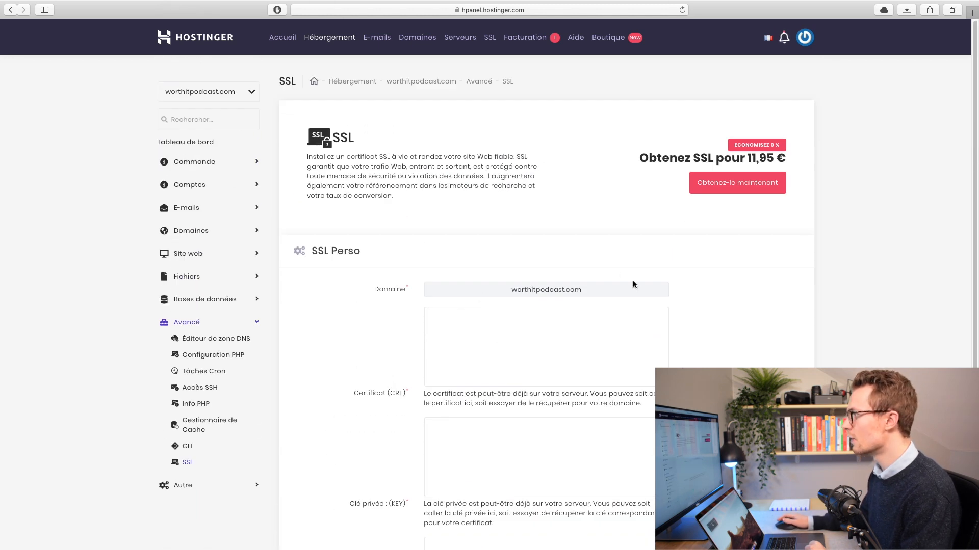
click(727, 186)
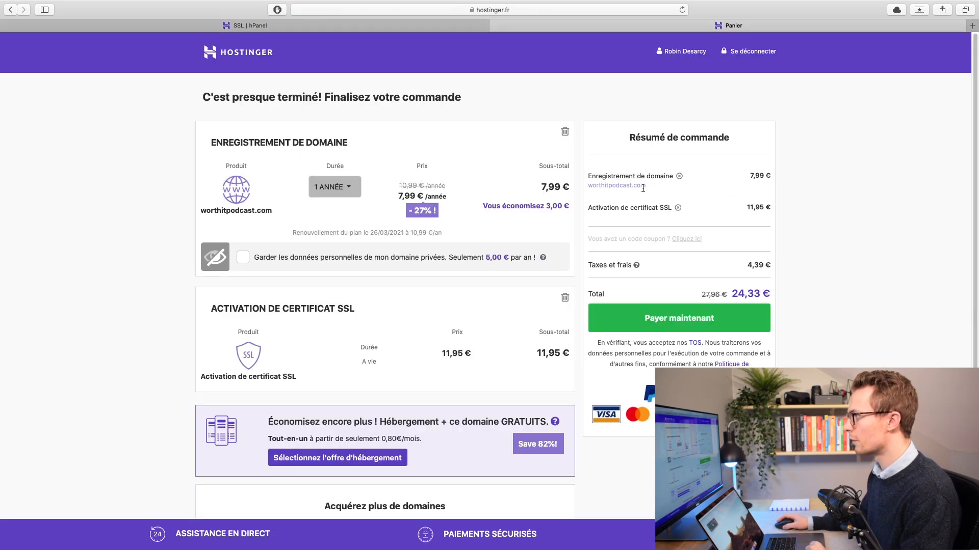
Step: Remove the domain registration from the cart and pay 14,46 € for SSL activation
click(680, 177)
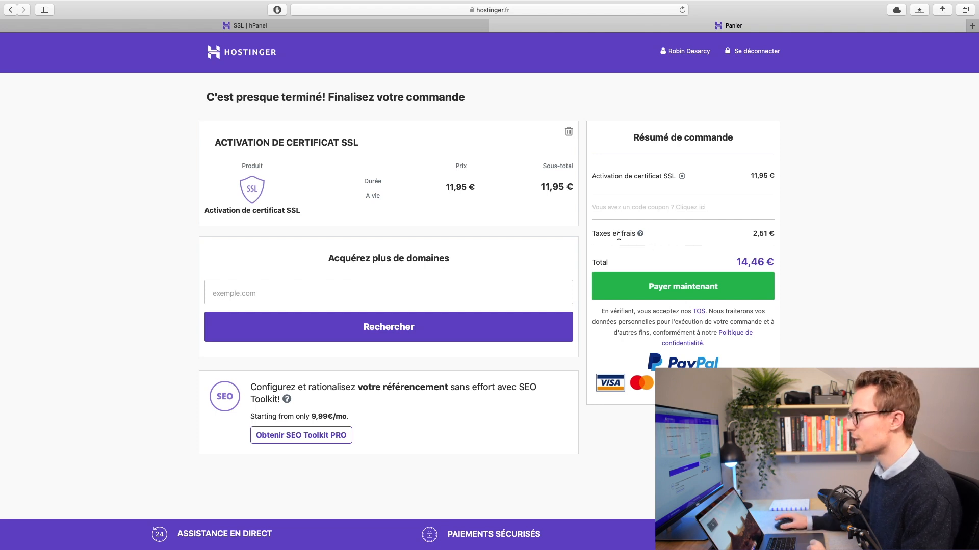
click(699, 287)
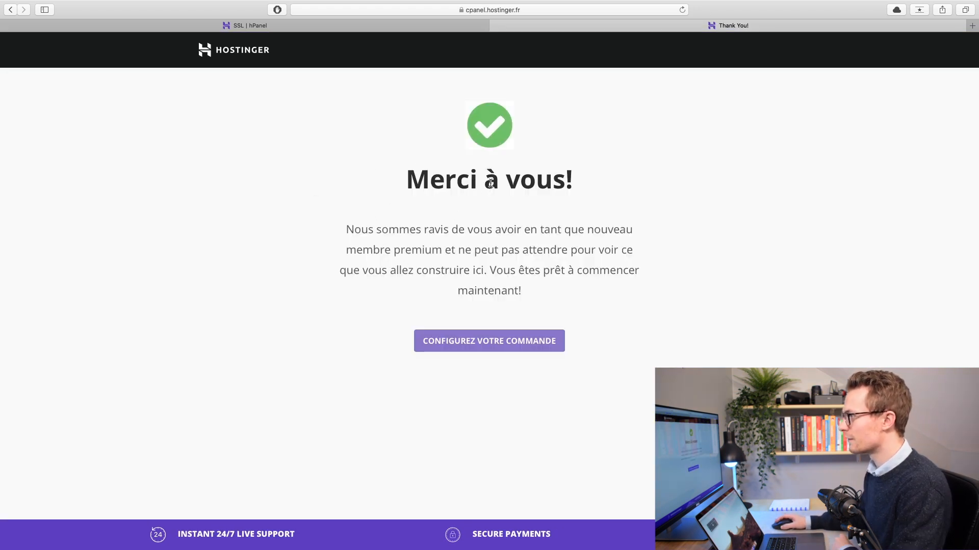
click(450, 338)
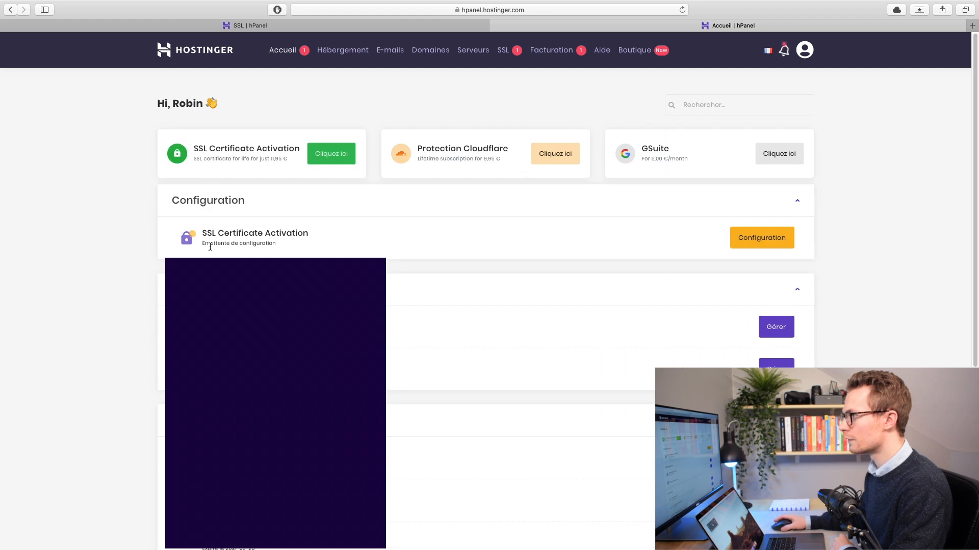
Step: Assign the SSL certificate activation to the worthitpodcast.com account and return to the SSL page
click(768, 236)
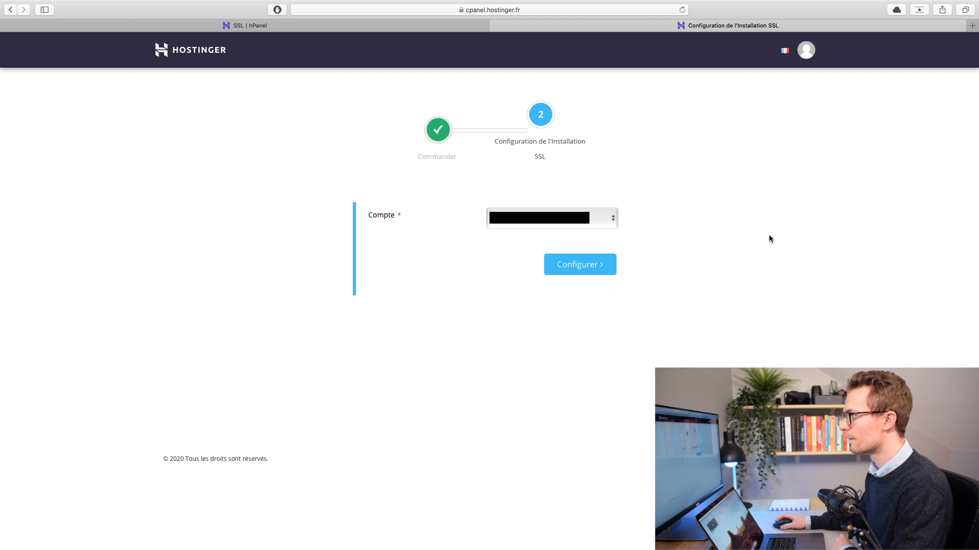
click(552, 218)
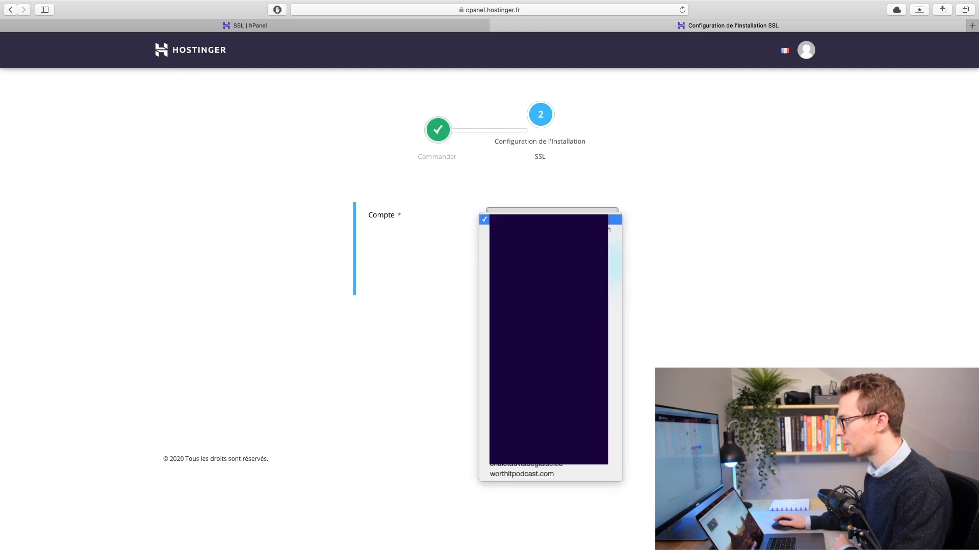
click(514, 475)
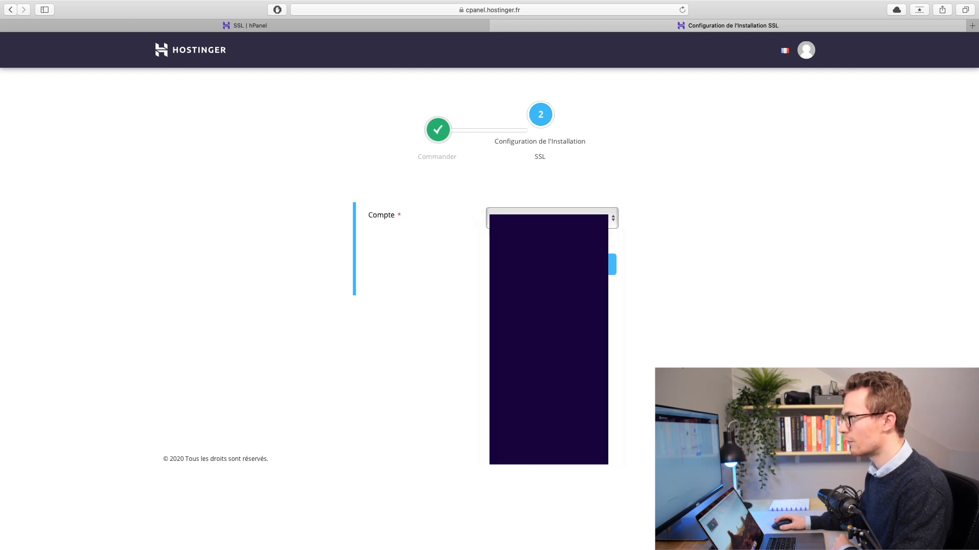
click(580, 267)
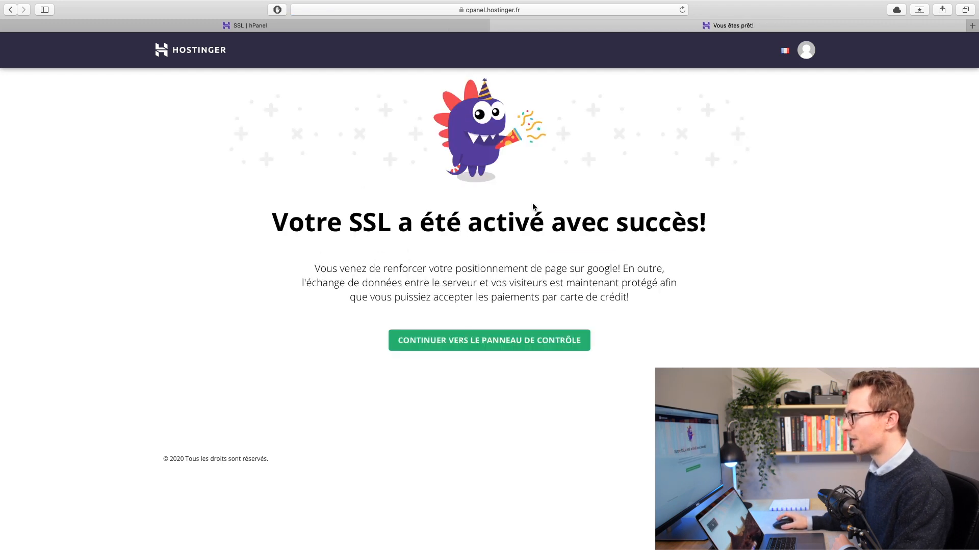
click(496, 349)
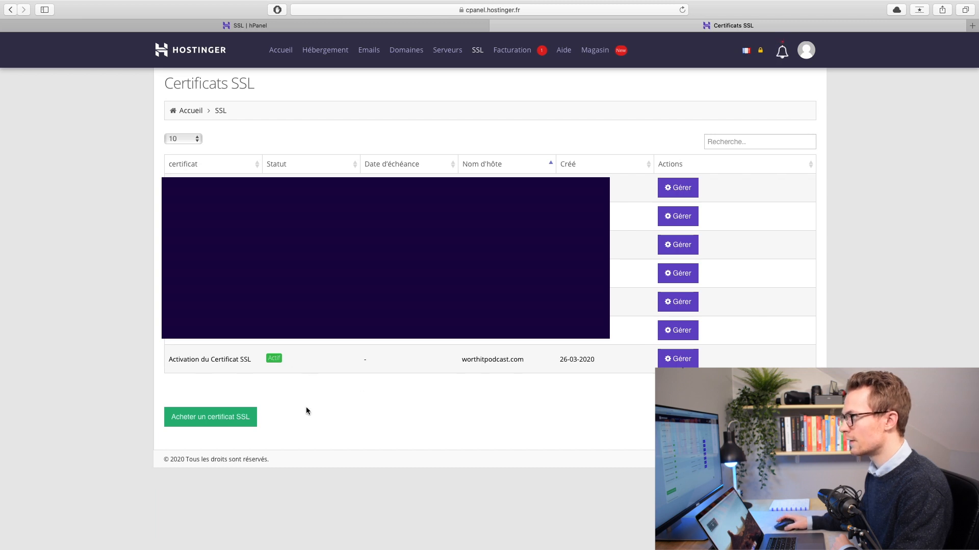
click(306, 26)
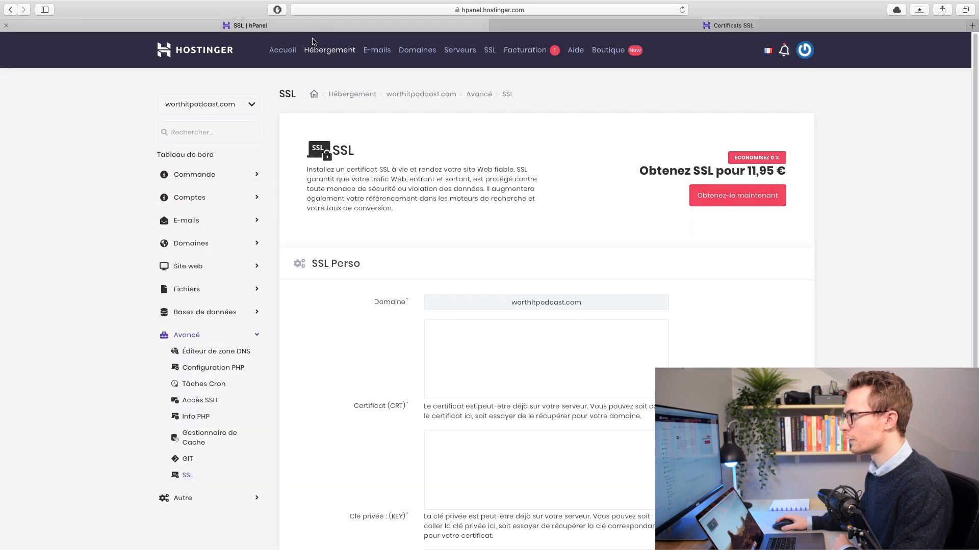
Step: Force HTTPS for worthitpodcast.com from its SSL page on the hosting dashboard
click(197, 156)
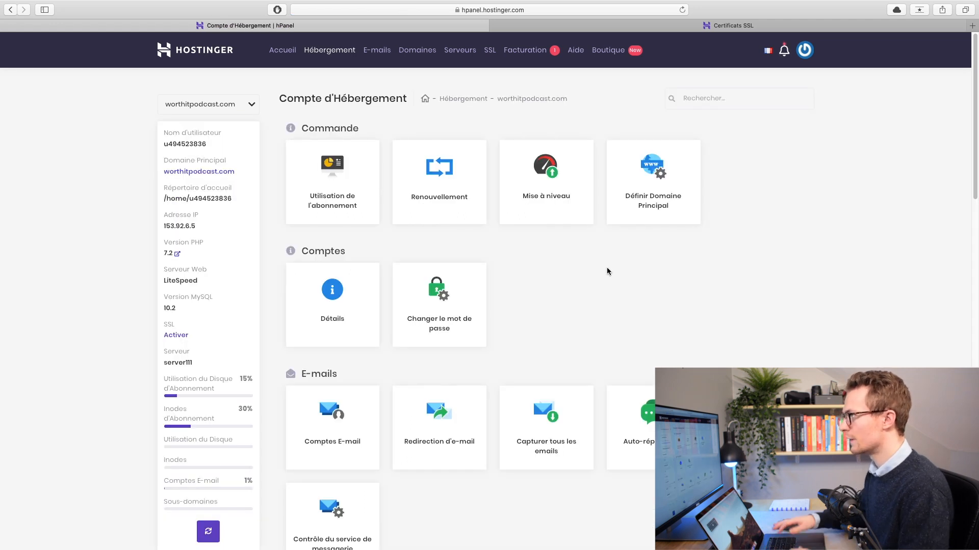
scroll(378, 276, down, 6)
scroll(378, 275, down, 10)
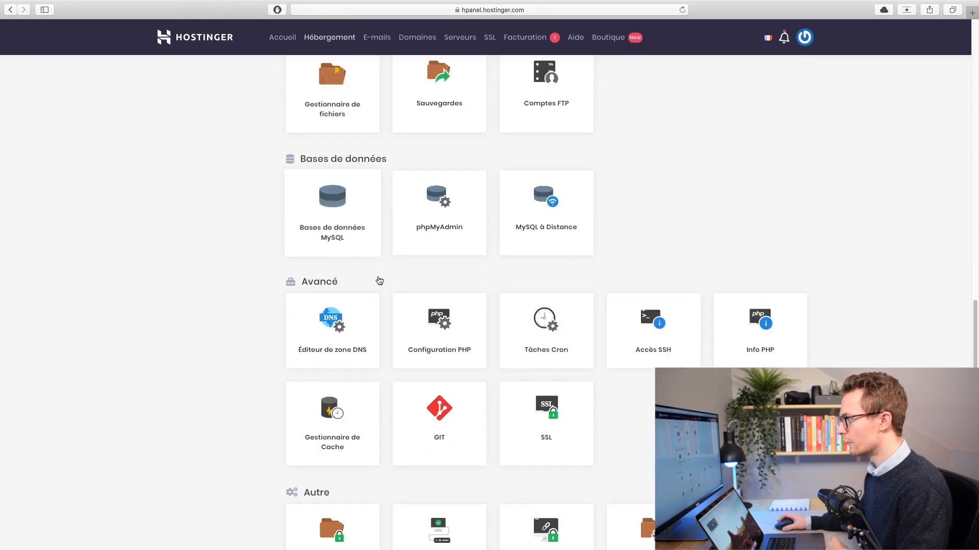
click(547, 408)
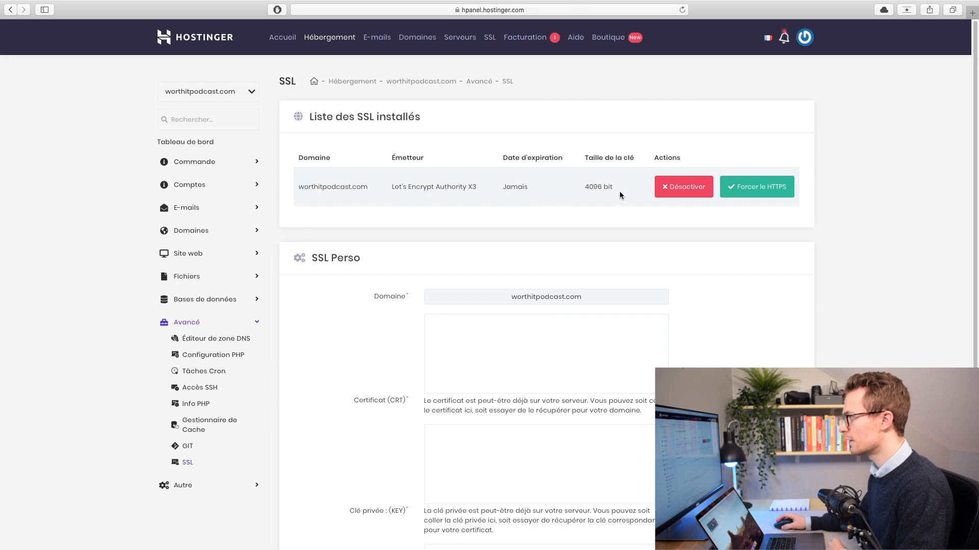
click(739, 189)
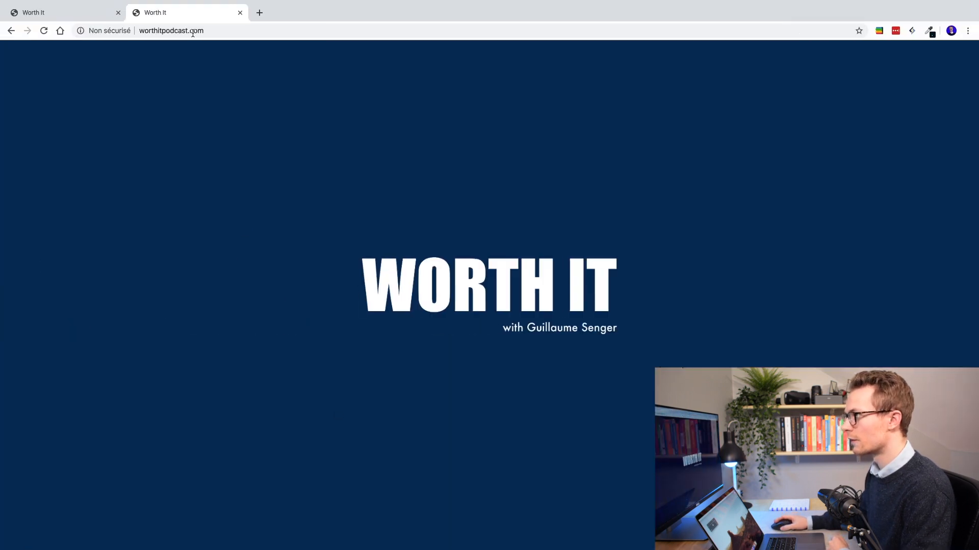
Step: Reload worthitpodcast.com in a fresh tab and confirm its certificate is valid
click(226, 30)
click(240, 13)
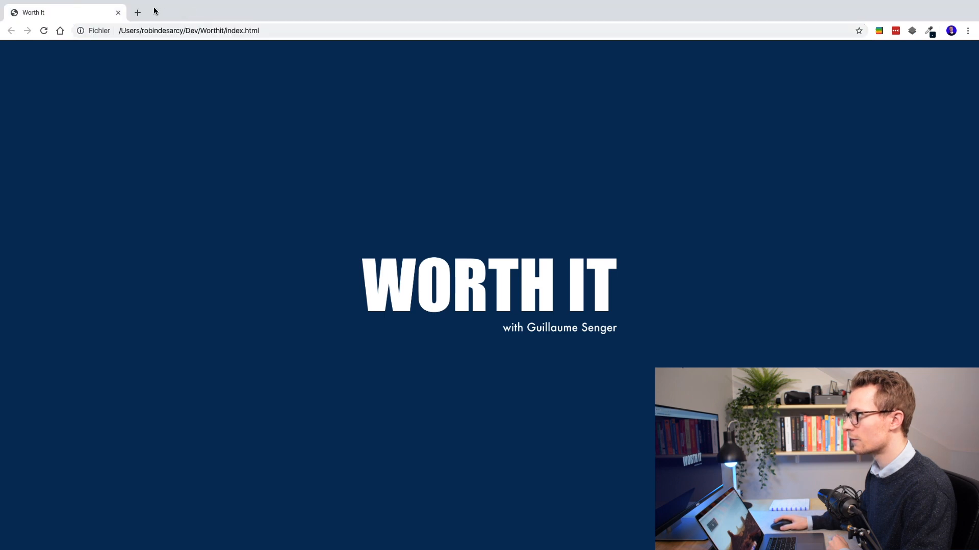
click(137, 12)
text(worthit)
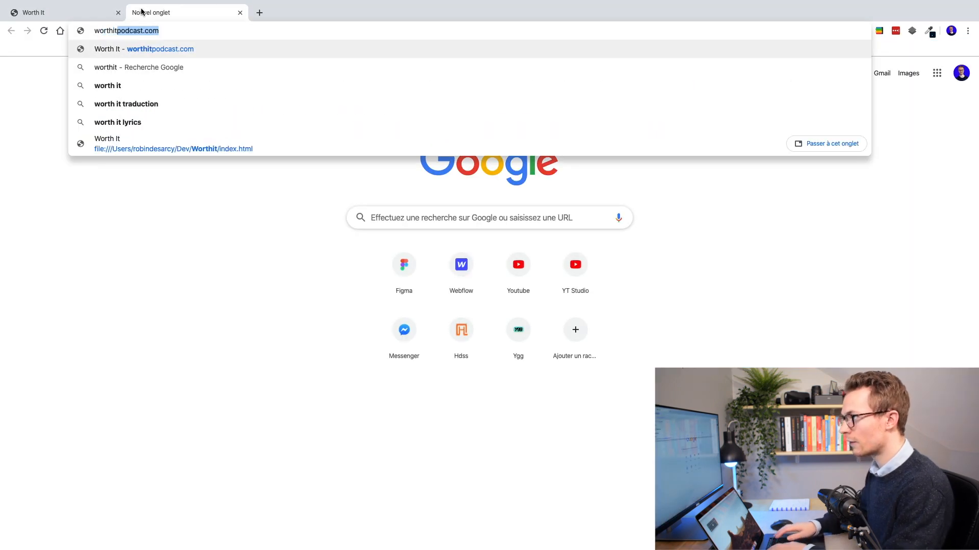
key(Return)
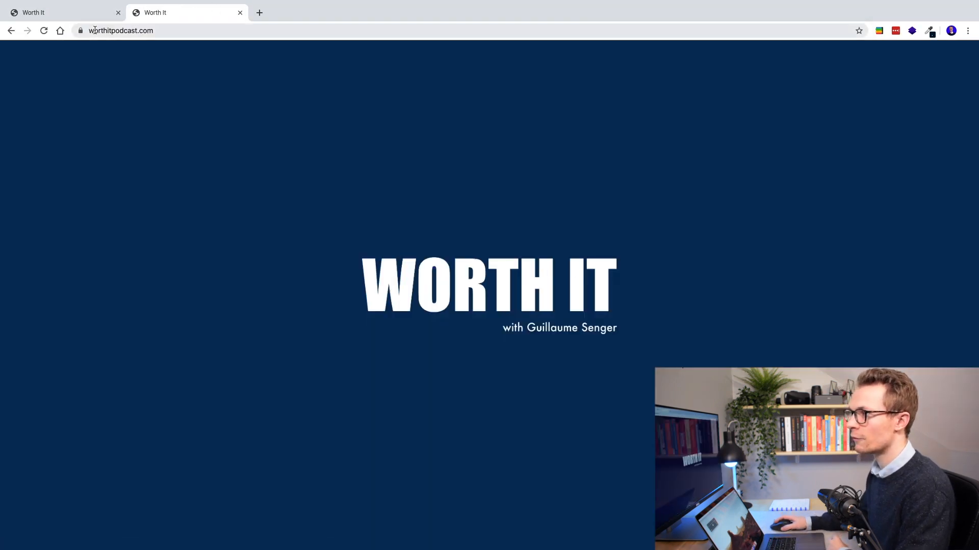
click(80, 30)
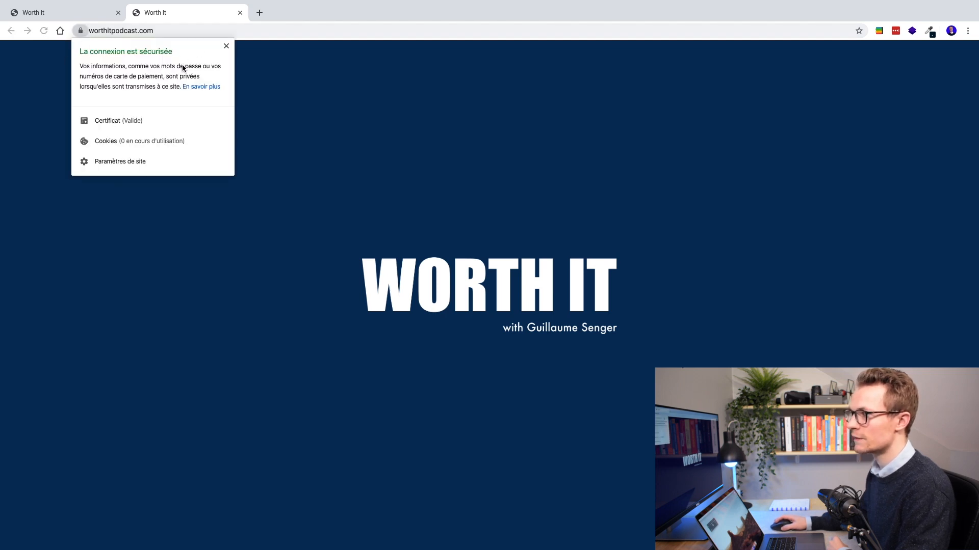
click(79, 32)
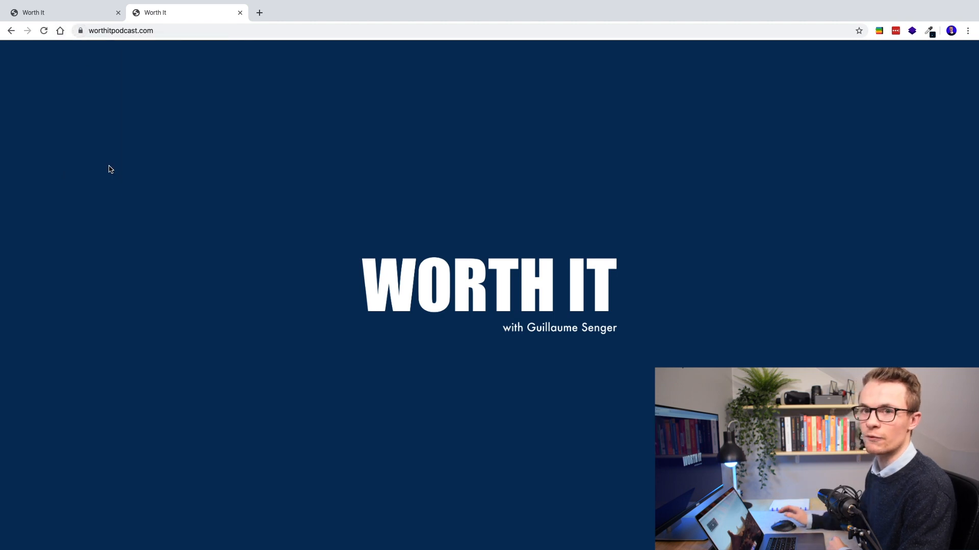